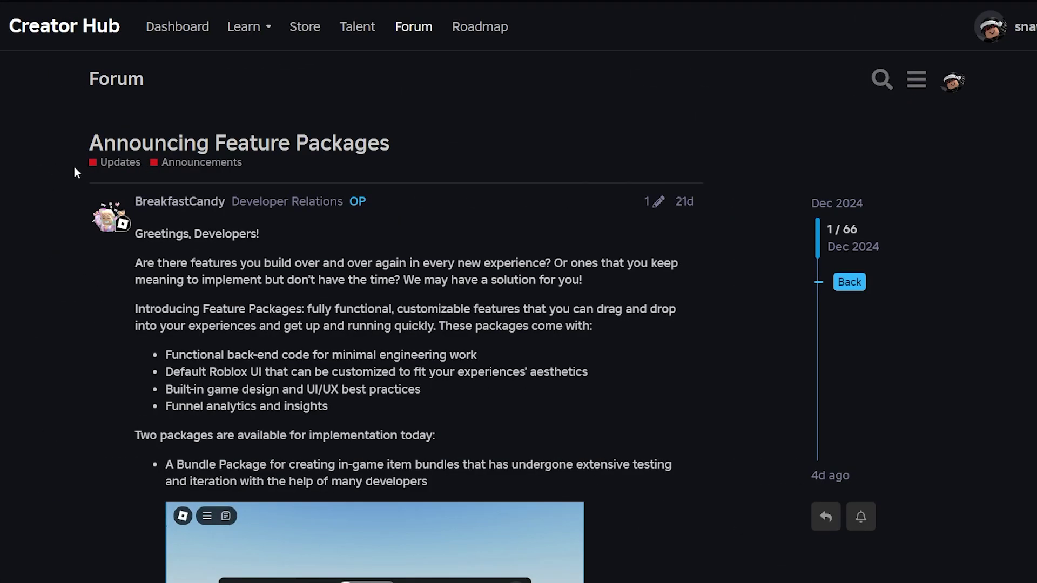
Read the introduction of the Announcing Feature Packages post, including the list of what the packages come with.
{"action": "scroll", "coordinate": [74, 171], "scroll_direction": "down", "scroll_amount": 2}
{"action": "left_click_drag", "start_coordinate": [75, 61], "coordinate": [378, 70]}
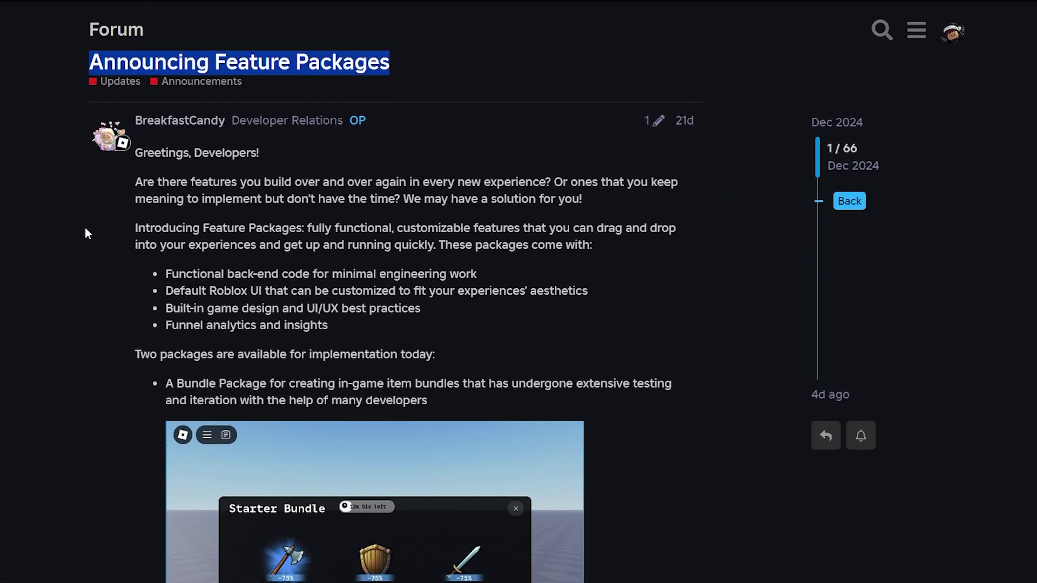
{"action": "scroll", "coordinate": [108, 222], "scroll_direction": "down", "scroll_amount": 2}
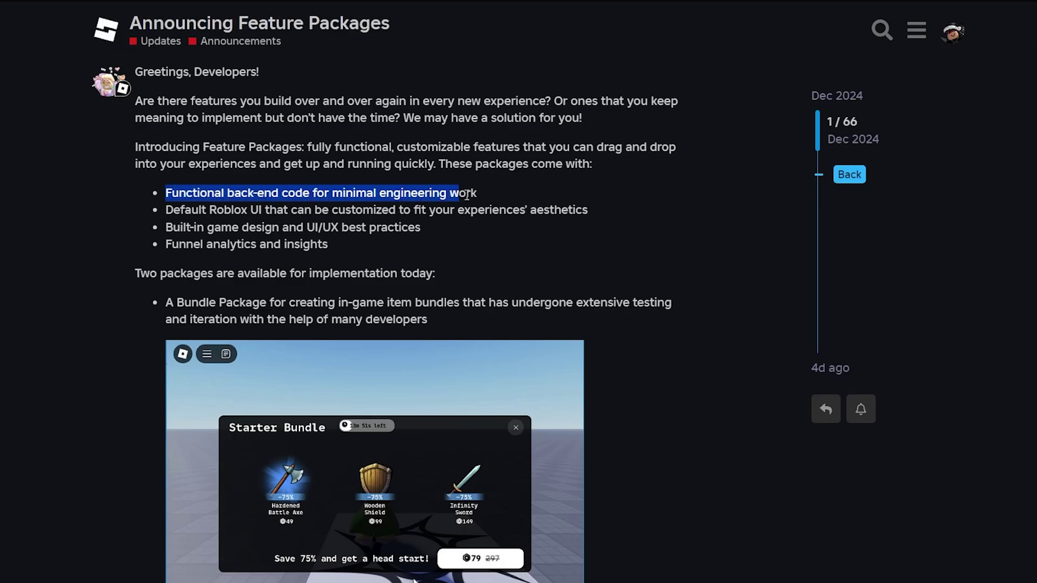
{"action": "left_click", "coordinate": [505, 207]}
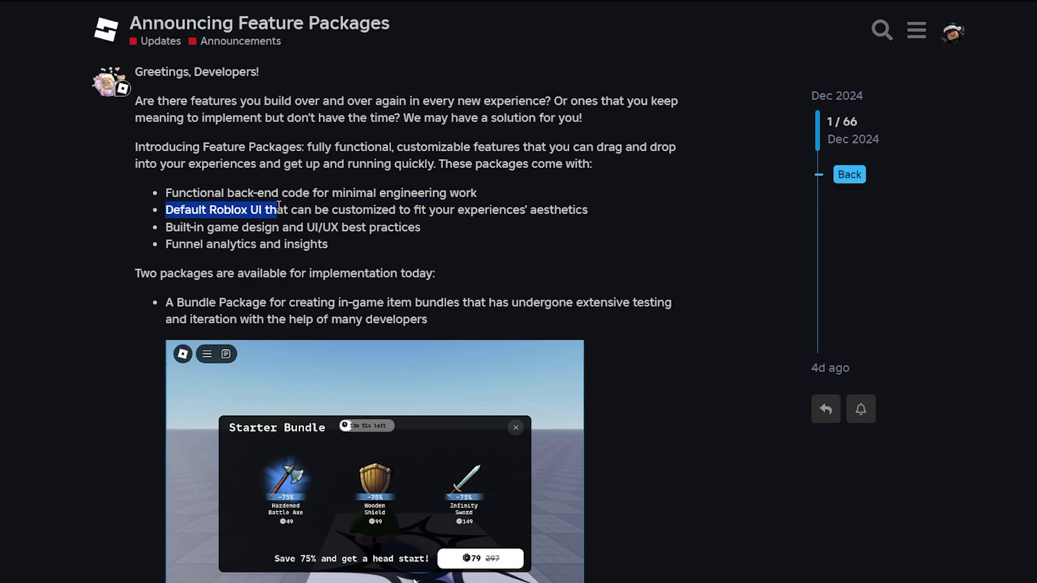
{"action": "left_click_drag", "start_coordinate": [341, 206], "coordinate": [398, 208]}
{"action": "left_click", "coordinate": [409, 209]}
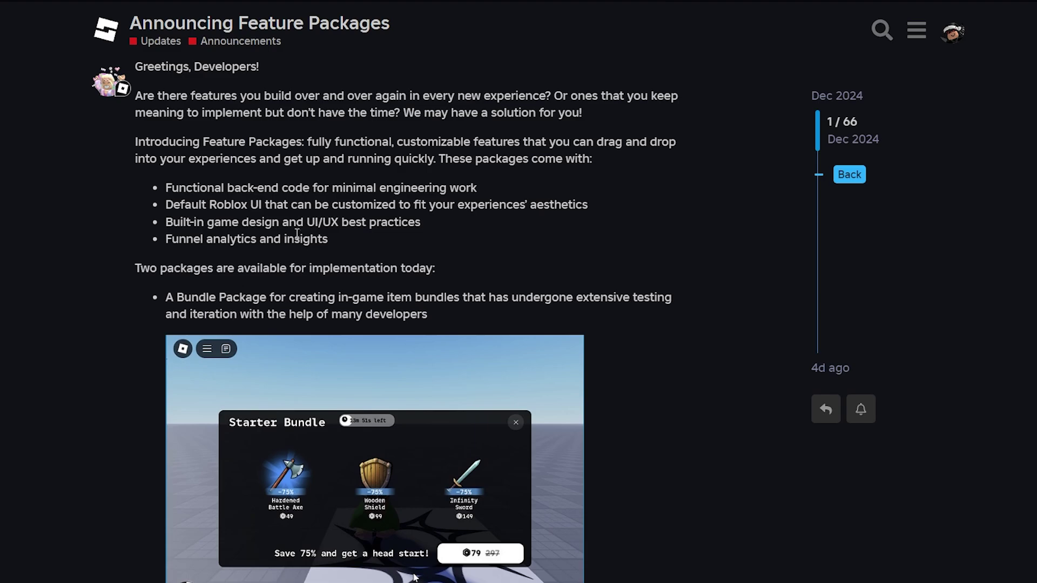
{"action": "scroll", "coordinate": [264, 275], "scroll_direction": "down", "scroll_amount": 3}
View enlarged versions of the Bundle Package and Missions Package screenshots in the announcement.
{"action": "left_click", "coordinate": [264, 276]}
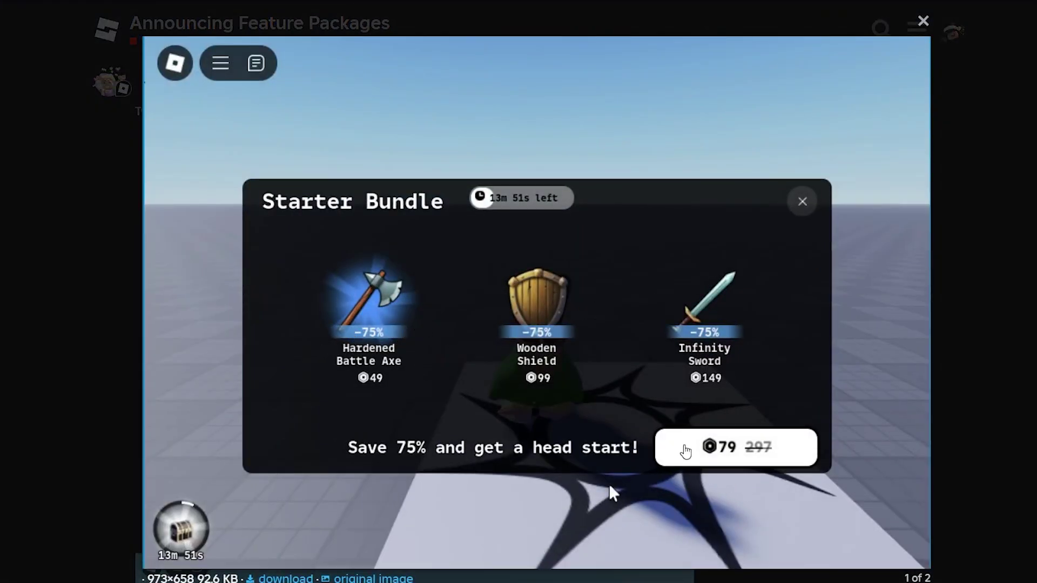
{"action": "left_click", "coordinate": [1004, 221]}
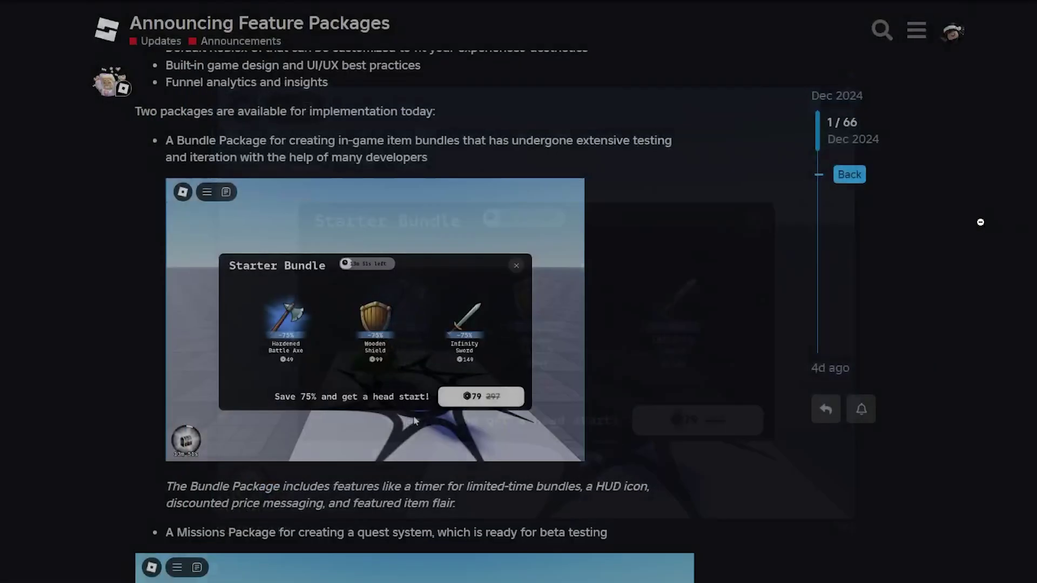
{"action": "scroll", "coordinate": [474, 298], "scroll_direction": "down", "scroll_amount": 5}
{"action": "scroll", "coordinate": [474, 298], "scroll_direction": "down", "scroll_amount": 4}
{"action": "left_click", "coordinate": [222, 249]}
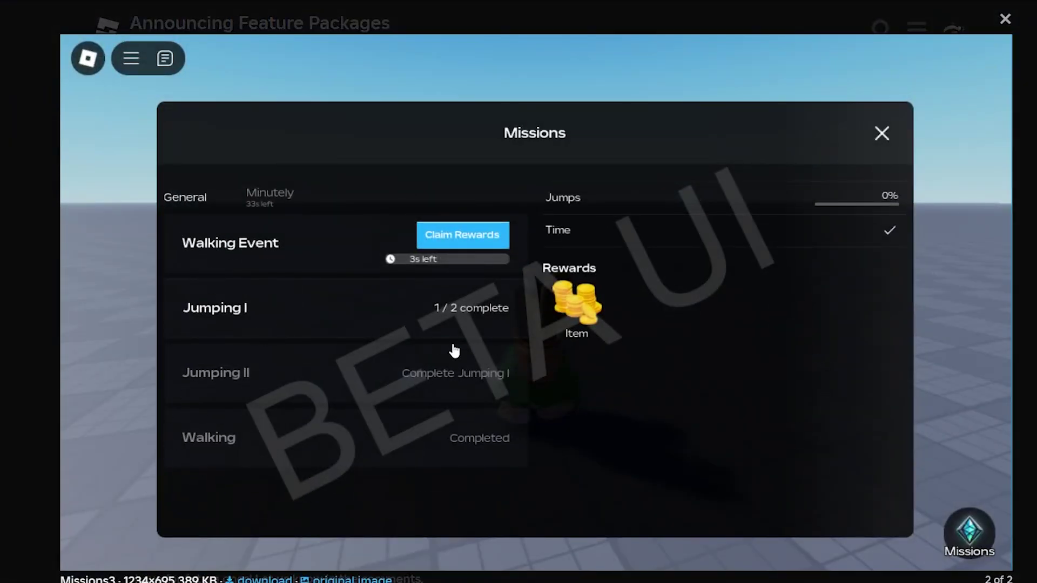
{"action": "left_click", "coordinate": [917, 283]}
Review the Package Core, Bundle Package and Missions Package sections, including the Bundles Feature Package's store page.
{"action": "scroll", "coordinate": [712, 277], "scroll_direction": "down", "scroll_amount": 10}
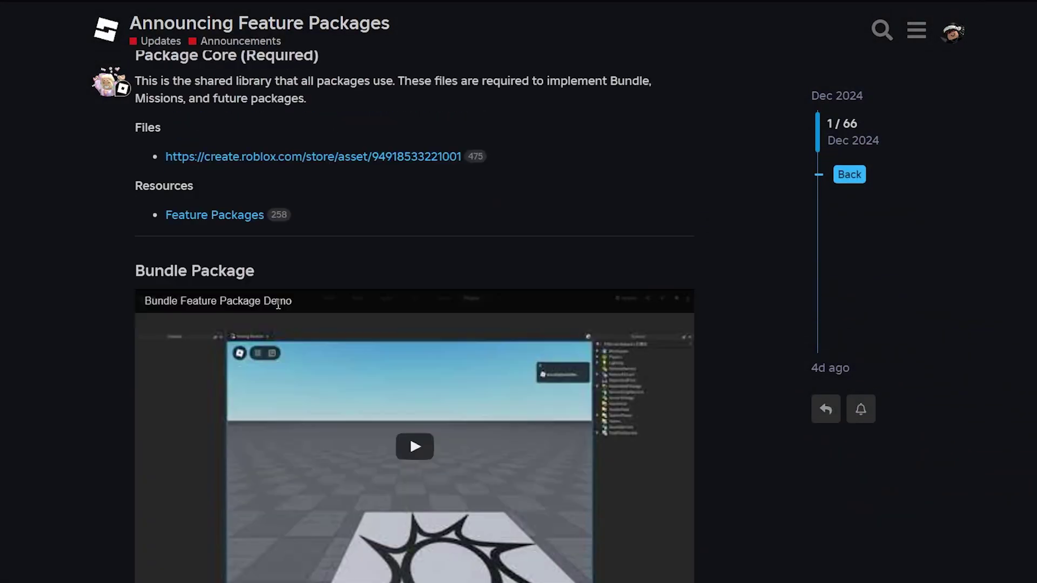
{"action": "scroll", "coordinate": [279, 310], "scroll_direction": "down", "scroll_amount": 7}
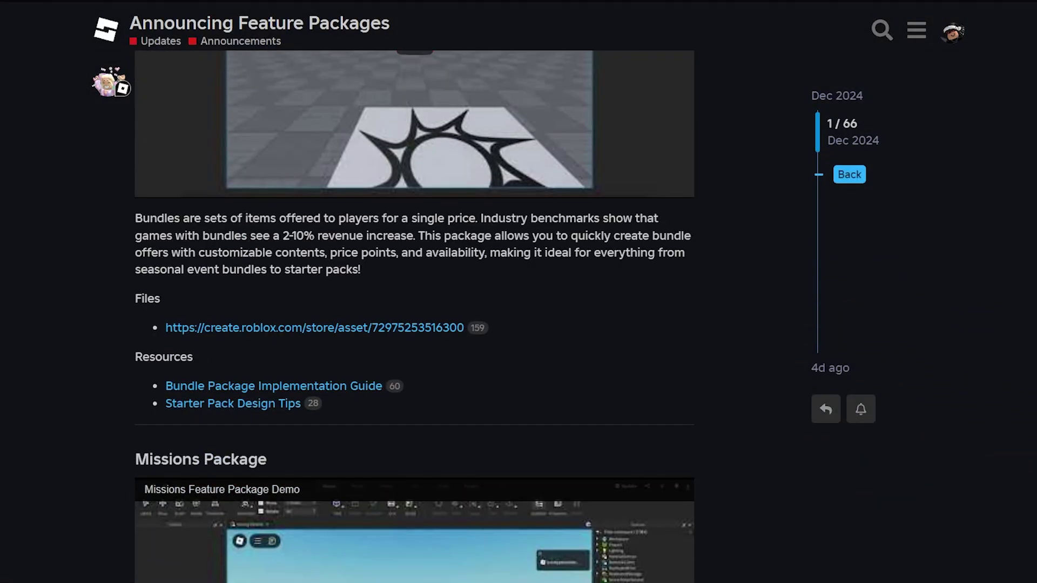
{"action": "left_click", "coordinate": [181, 2]}
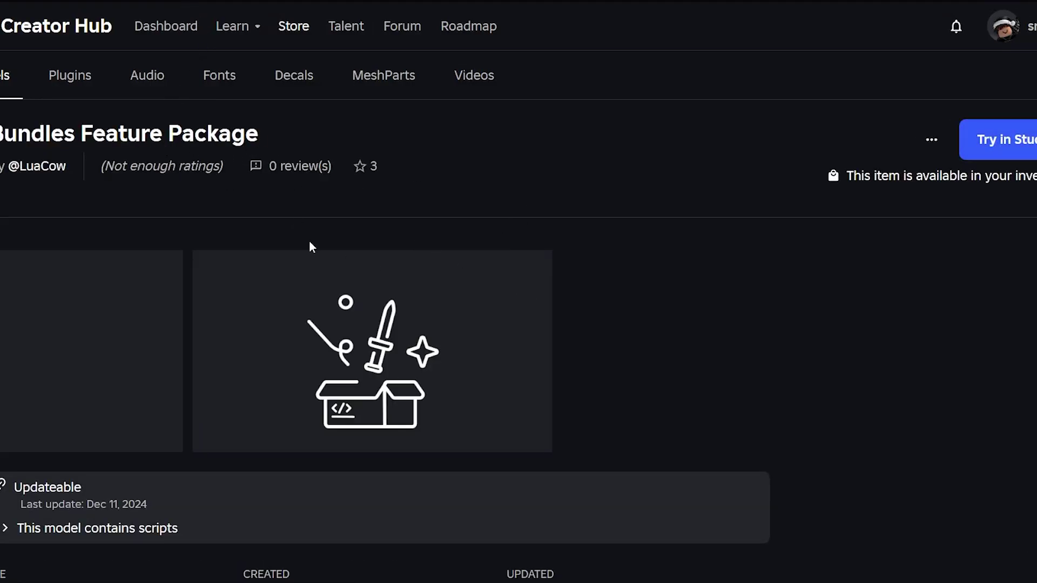
{"action": "key", "text": "alt+Left"}
{"action": "scroll", "coordinate": [231, 208], "scroll_direction": "down", "scroll_amount": 13}
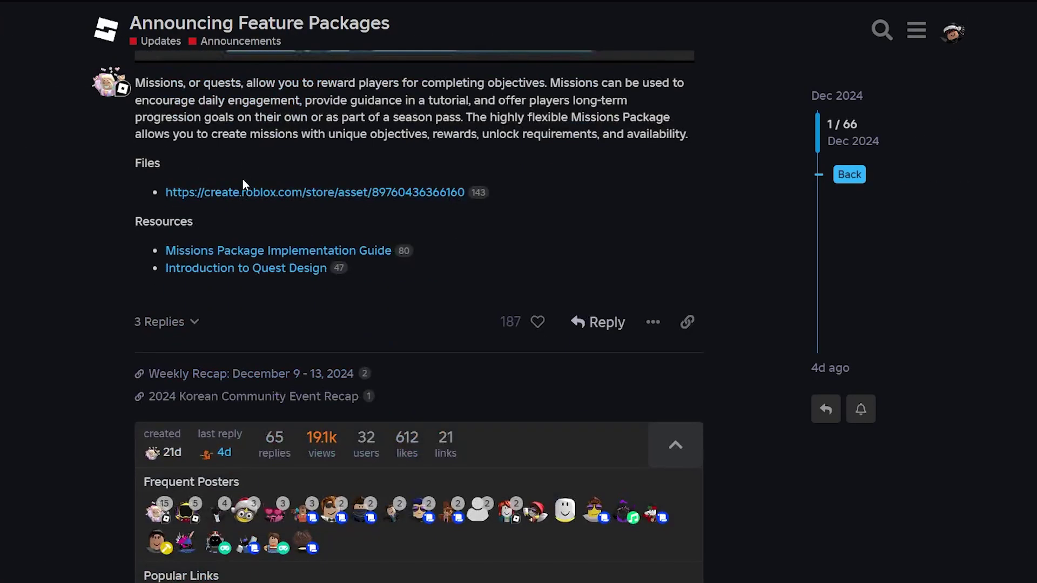
{"action": "scroll", "coordinate": [125, 312], "scroll_direction": "up", "scroll_amount": 15}
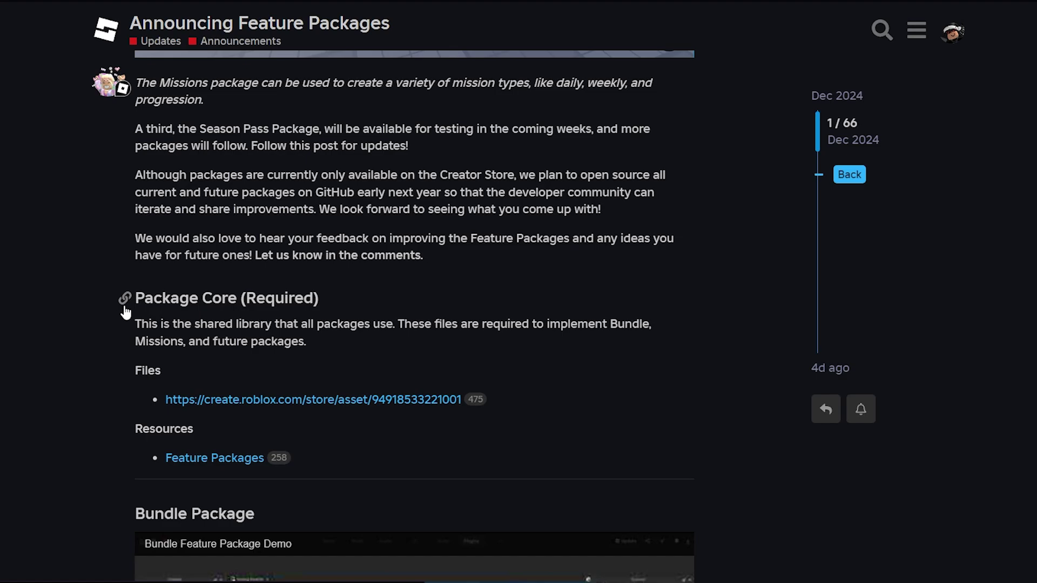
{"action": "left_click_drag", "start_coordinate": [159, 302], "coordinate": [363, 303]}
{"action": "left_click", "coordinate": [177, 423]}
{"action": "key", "text": "ctrl+Tab"}
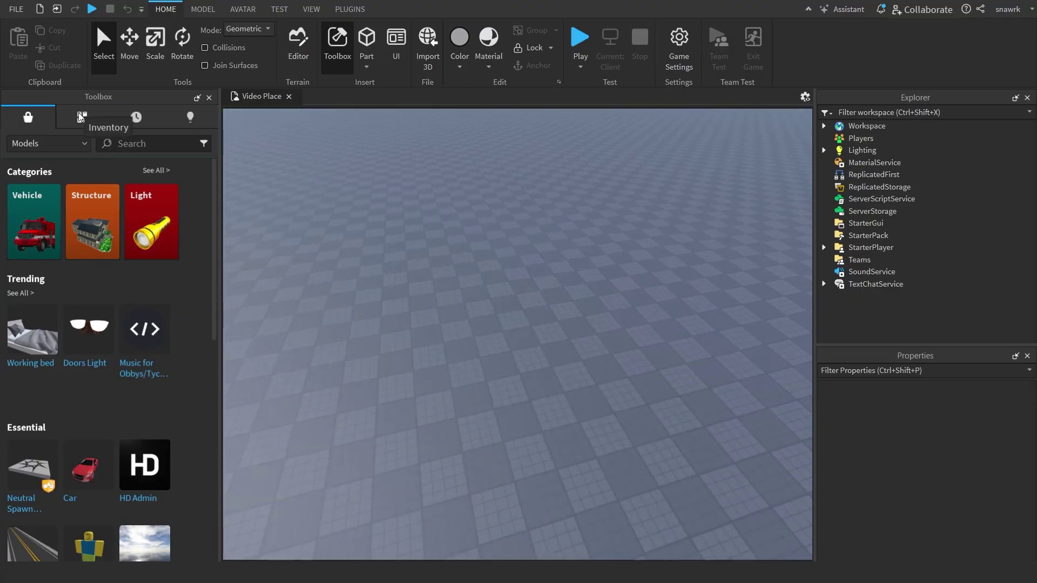
In Roblox Studio, insert Feature Package Core from the inventory and move its FeaturePackagesCore folder into ReplicatedStorage.
{"action": "left_click", "coordinate": [81, 118]}
{"action": "mouse_move", "coordinate": [165, 221]}
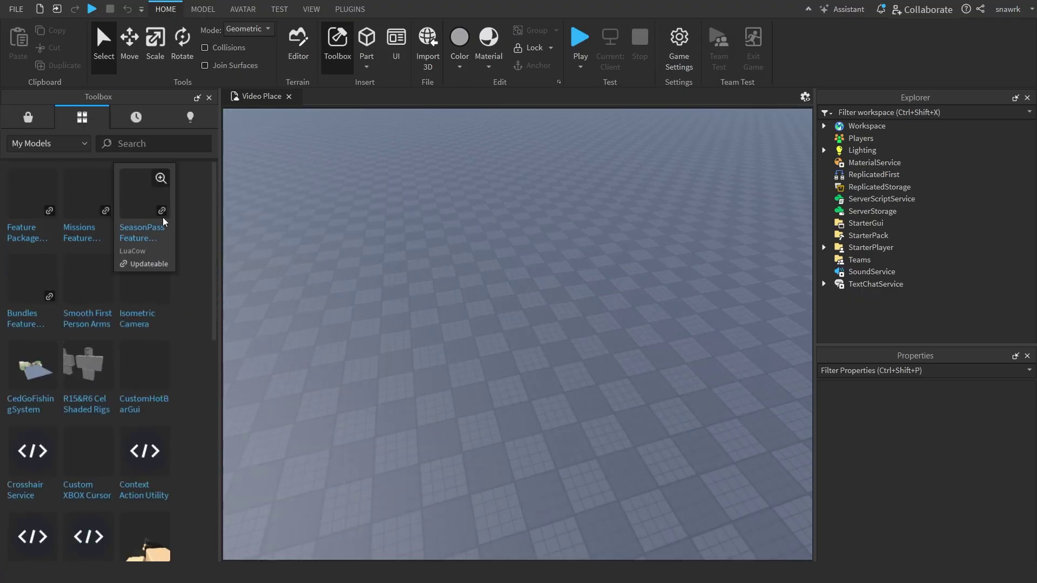
{"action": "left_click", "coordinate": [21, 233]}
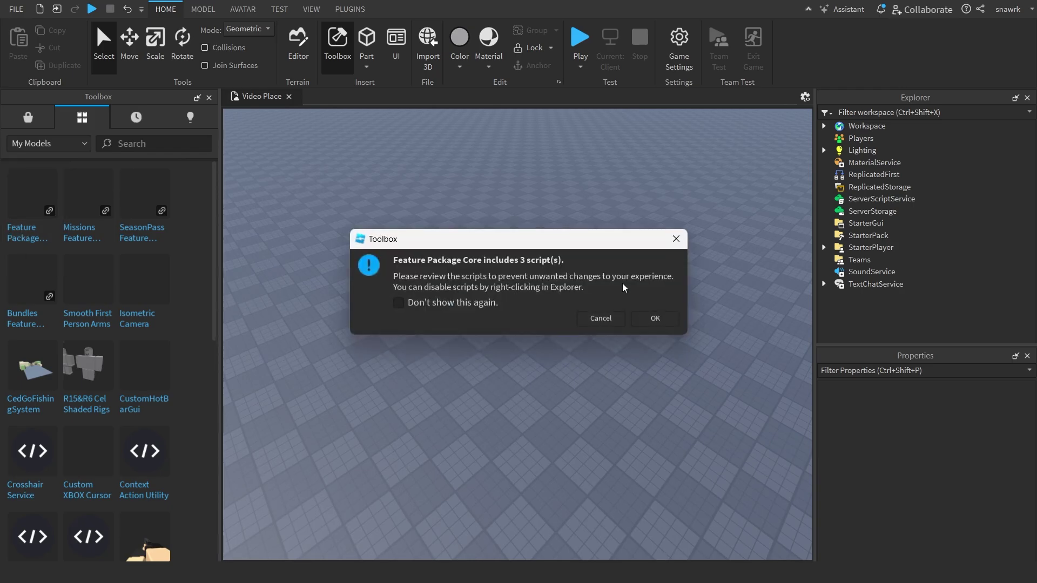
{"action": "left_click", "coordinate": [651, 320]}
{"action": "left_click", "coordinate": [837, 163]}
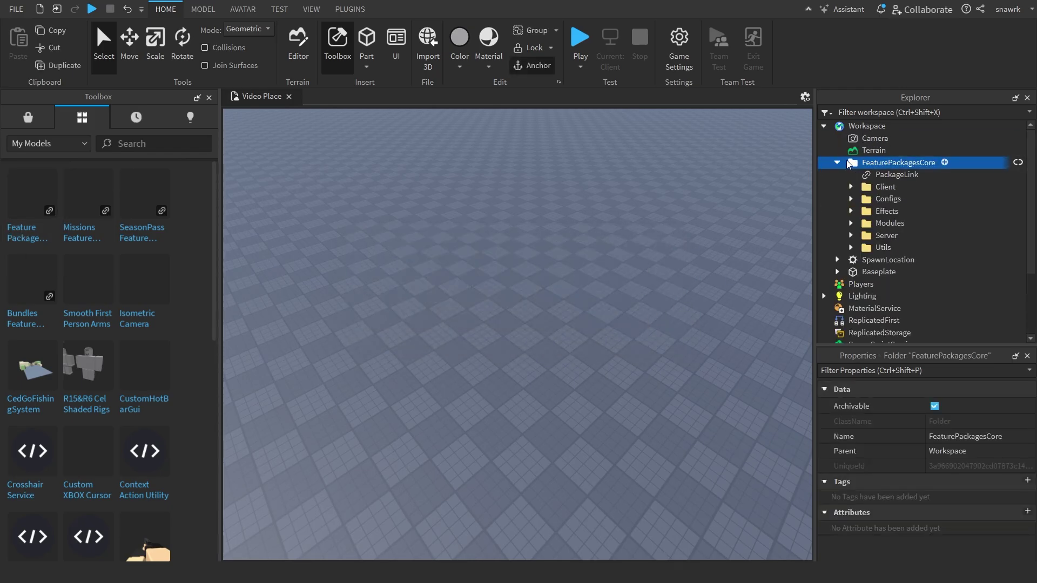
{"action": "left_click", "coordinate": [837, 163]}
{"action": "left_click_drag", "start_coordinate": [852, 163], "coordinate": [886, 238]}
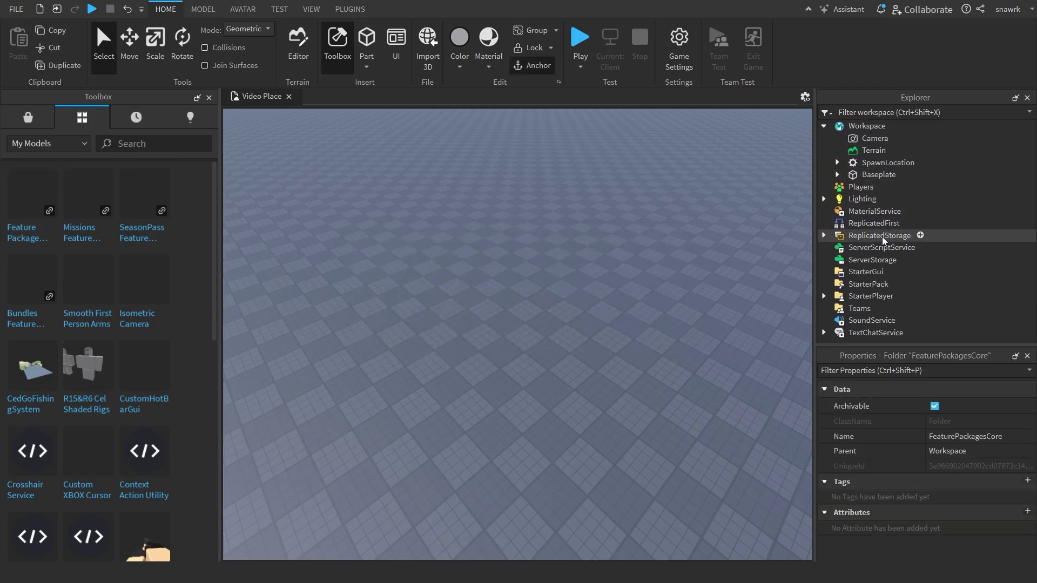
{"action": "left_click", "coordinate": [597, 225]}
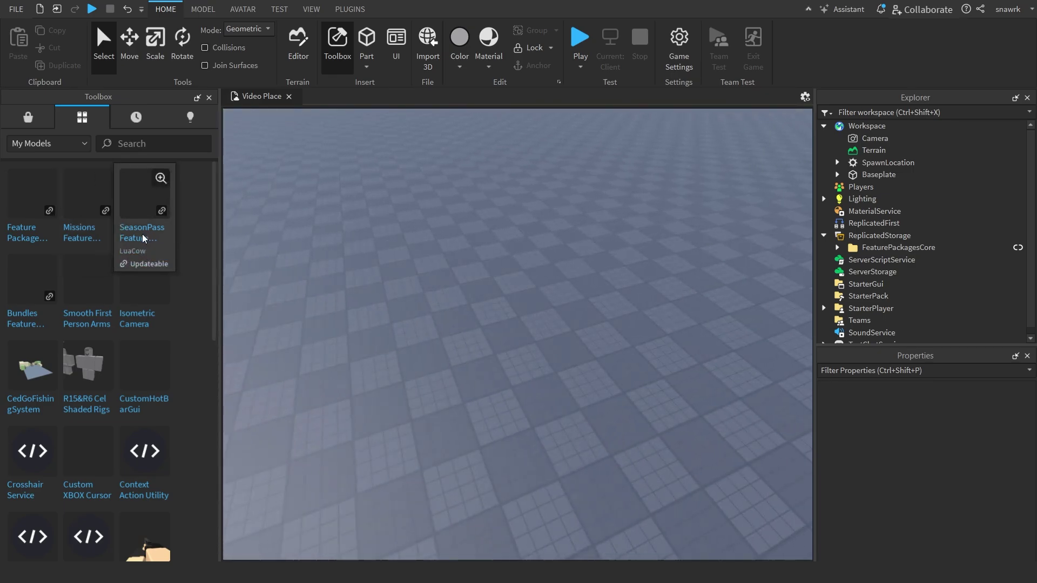
Insert the SeasonPass Feature Package from the inventory and move its SeasonPasses folder into ReplicatedStorage.
{"action": "left_click", "coordinate": [145, 239]}
{"action": "left_click", "coordinate": [655, 318]}
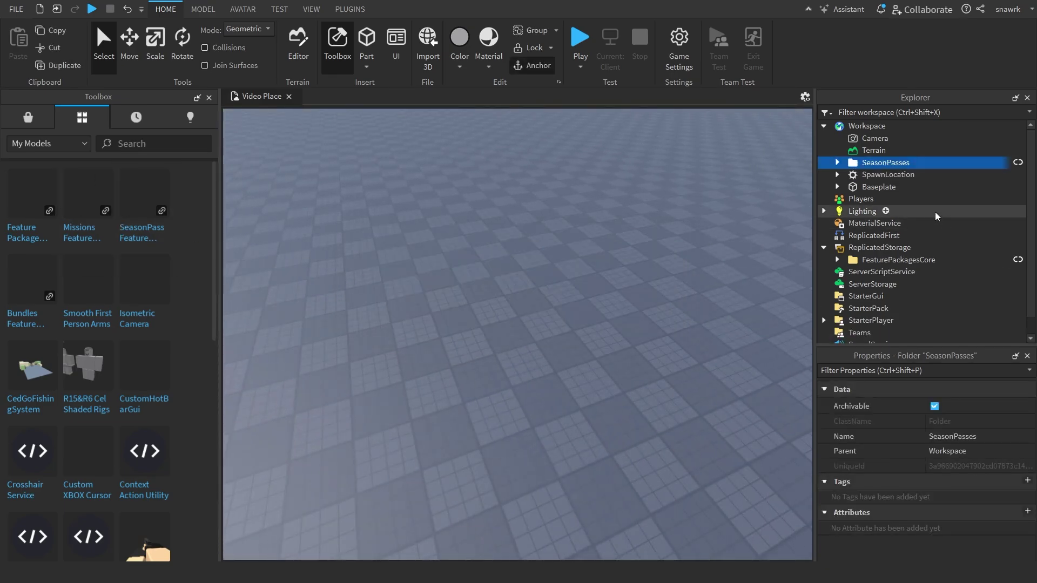
{"action": "left_click_drag", "start_coordinate": [875, 168], "coordinate": [870, 247]}
Insert the Missions Feature Package from the inventory and move its Missions folder into ReplicatedStorage.
{"action": "left_click", "coordinate": [280, 9]}
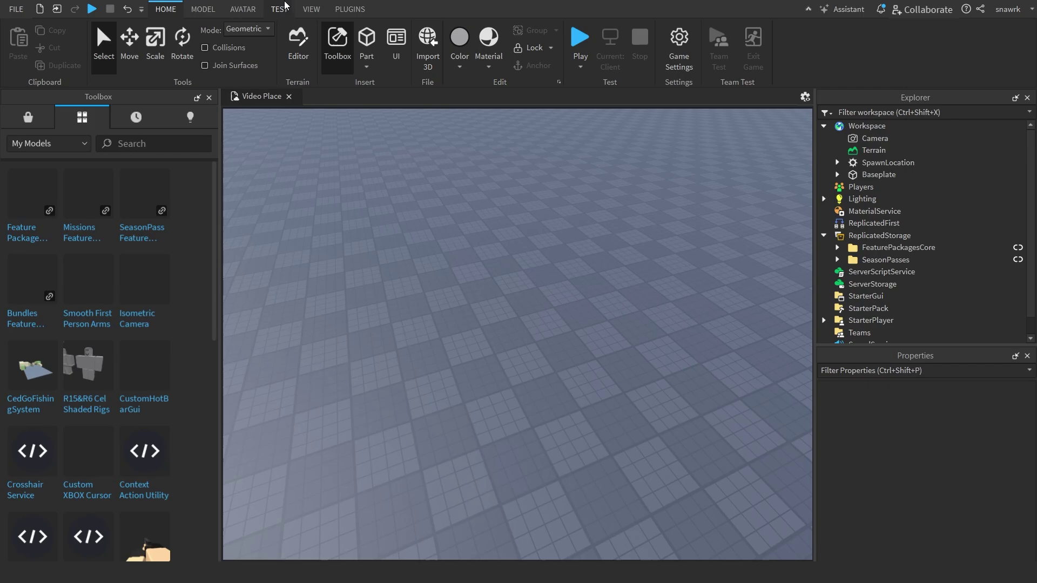
{"action": "left_click", "coordinate": [84, 232]}
{"action": "left_click", "coordinate": [655, 319]}
{"action": "left_click_drag", "start_coordinate": [876, 163], "coordinate": [876, 250]}
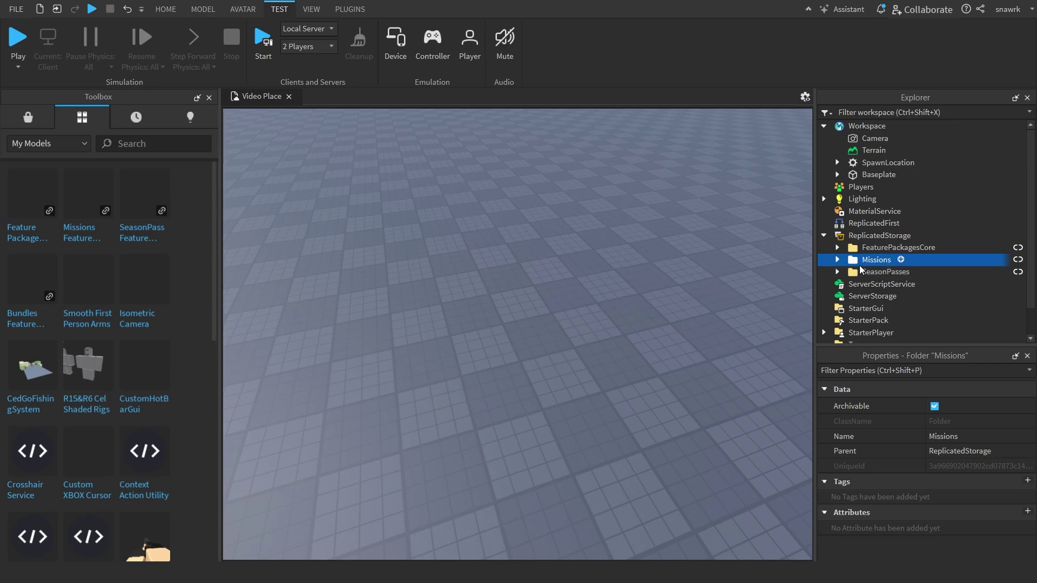
{"action": "left_click", "coordinate": [870, 283]}
{"action": "left_click", "coordinate": [514, 156]}
Enable Allow HTTP Requests and Enable Studio Access to API Services in the game's security settings and save them.
{"action": "left_click", "coordinate": [165, 9]}
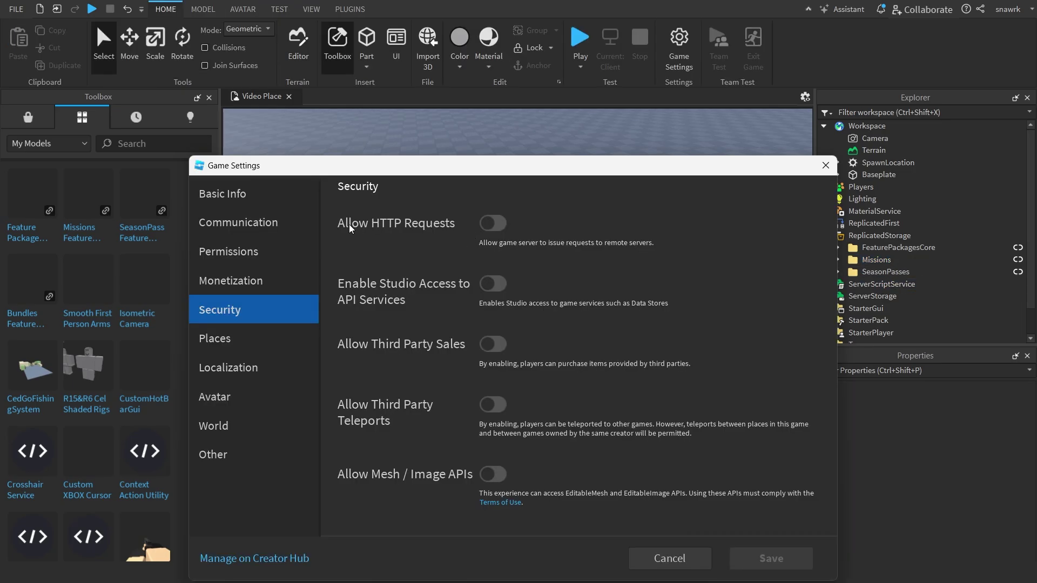
{"action": "left_click", "coordinate": [490, 229]}
{"action": "scroll", "coordinate": [493, 243], "scroll_direction": "down", "scroll_amount": 2}
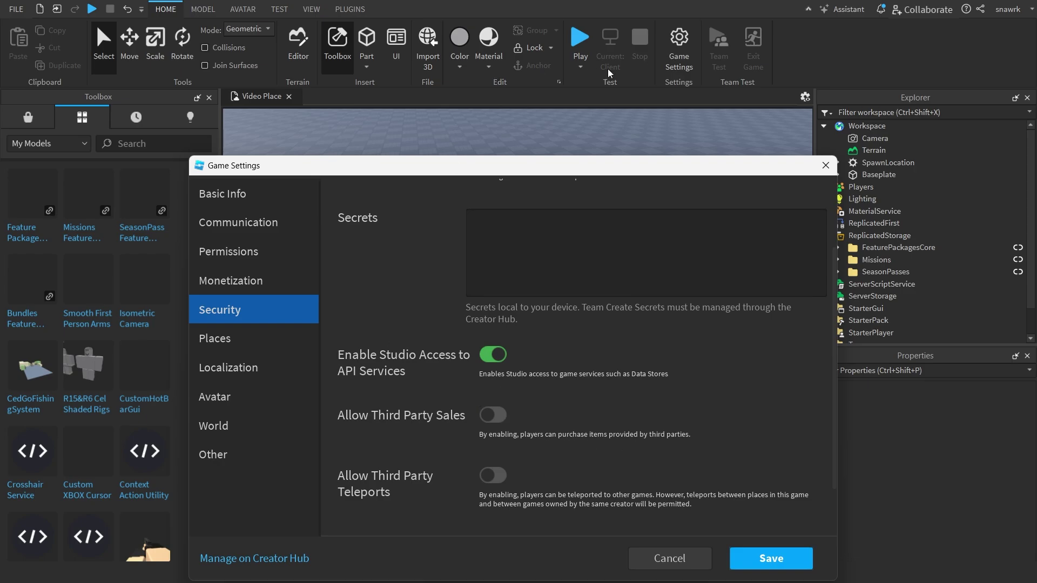
{"action": "left_click", "coordinate": [771, 562]}
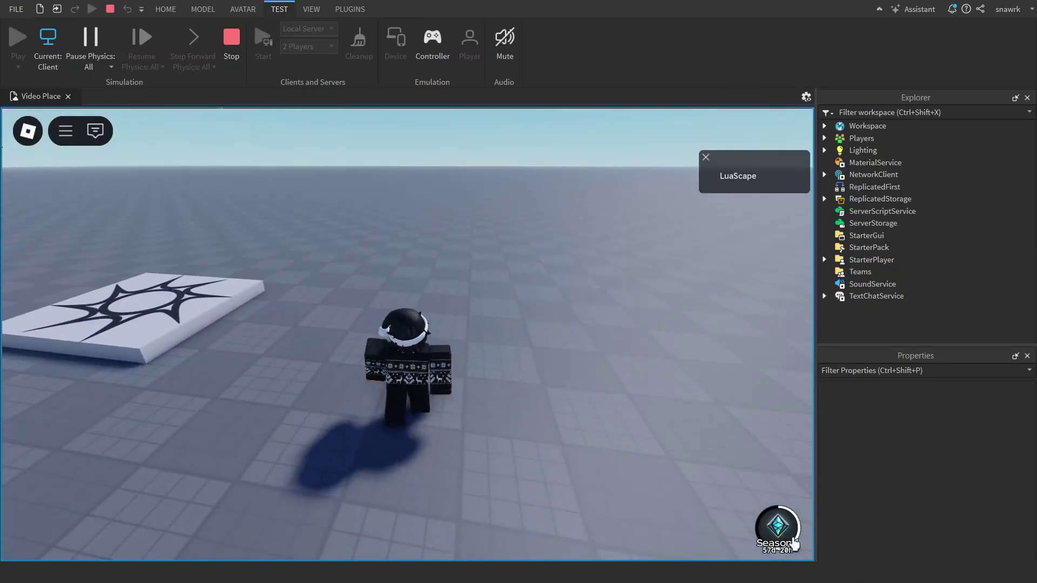
Open the Season 1 pass in the playtest and browse the Free Track and Premium Track rewards.
{"action": "left_click", "coordinate": [778, 527]}
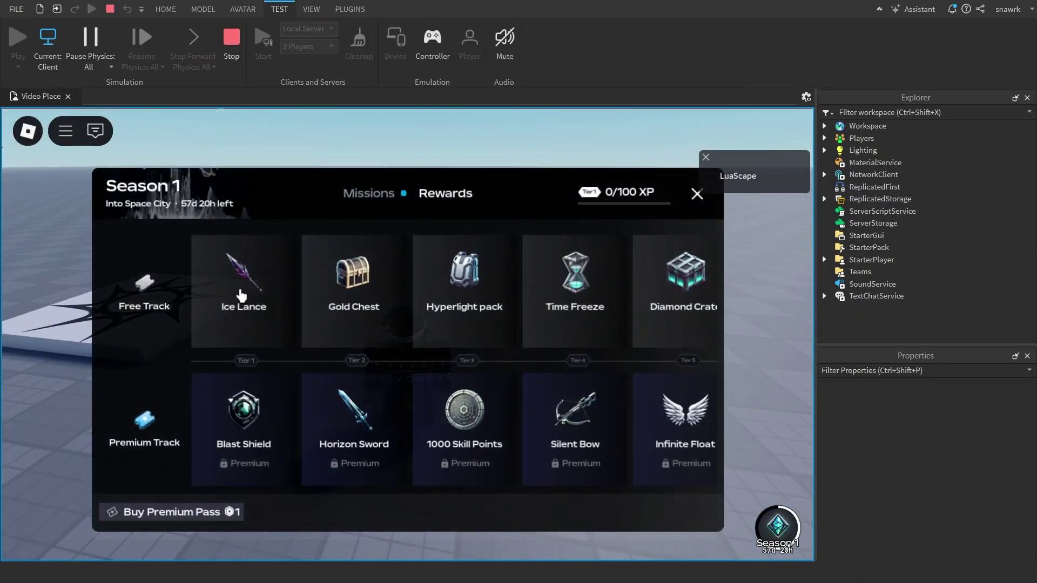
{"action": "scroll", "coordinate": [244, 297], "scroll_direction": "down", "scroll_amount": 3}
{"action": "scroll", "coordinate": [418, 339], "scroll_direction": "up", "scroll_amount": 3}
{"action": "scroll", "coordinate": [325, 292], "scroll_direction": "down", "scroll_amount": 3}
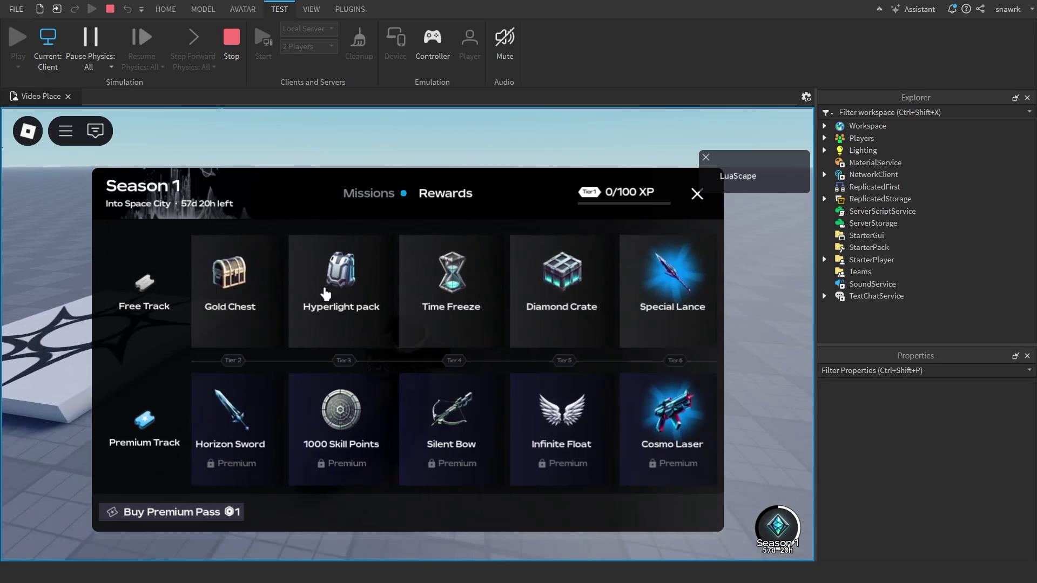
{"action": "scroll", "coordinate": [325, 294], "scroll_direction": "up", "scroll_amount": 1}
Try to buy the Premium Pass from the Season 1 rewards, dismissing each purchase dialog.
{"action": "left_click", "coordinate": [201, 513]}
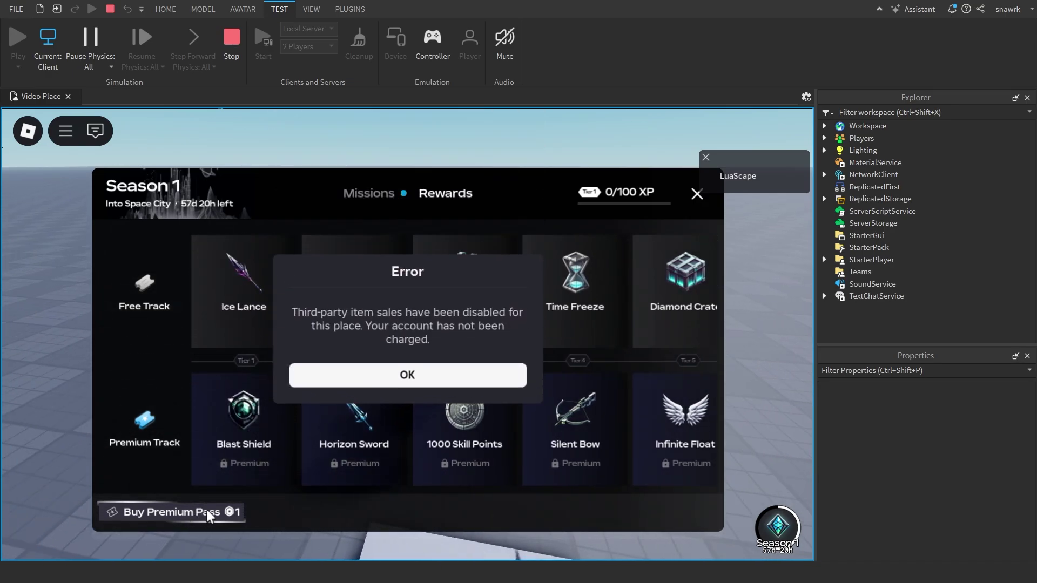
{"action": "left_click", "coordinate": [382, 380]}
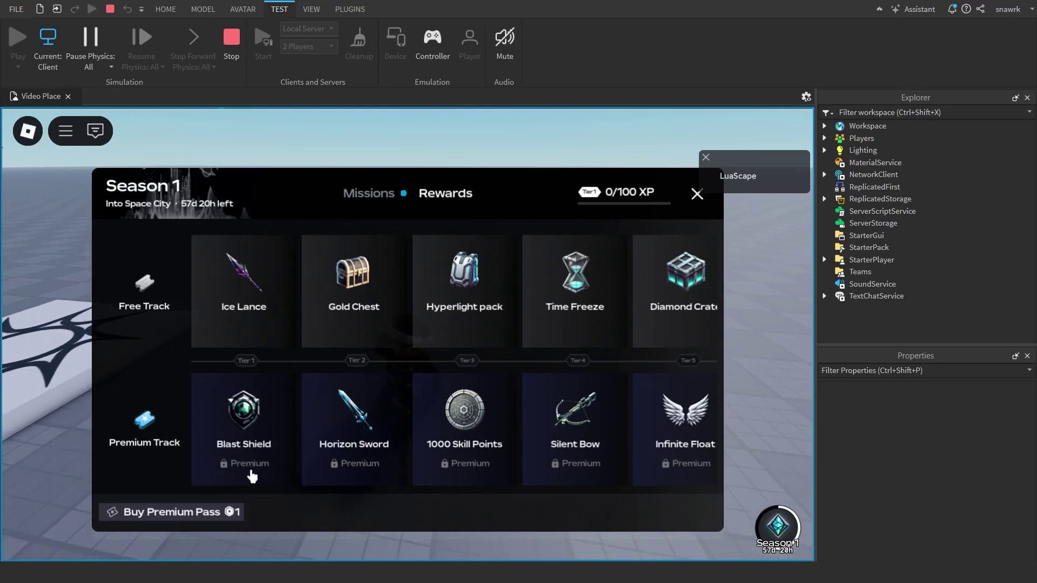
{"action": "left_click", "coordinate": [209, 516]}
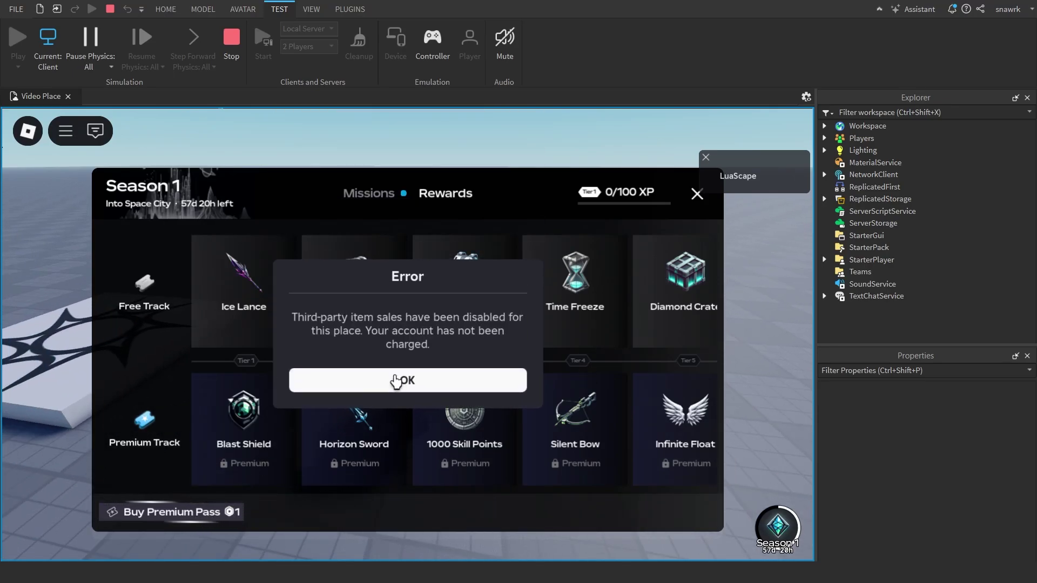
{"action": "left_click", "coordinate": [396, 381]}
{"action": "left_click", "coordinate": [217, 512]}
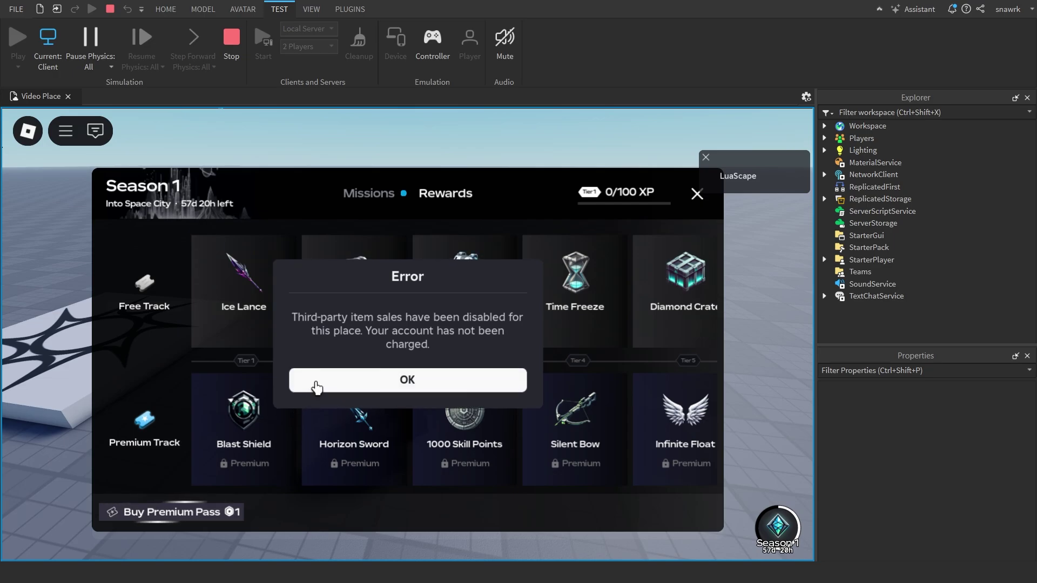
{"action": "left_click", "coordinate": [316, 385]}
Claim the available walking reward in the Season 1 general missions and inspect Jumping II and Walking Still.
{"action": "left_click", "coordinate": [375, 200]}
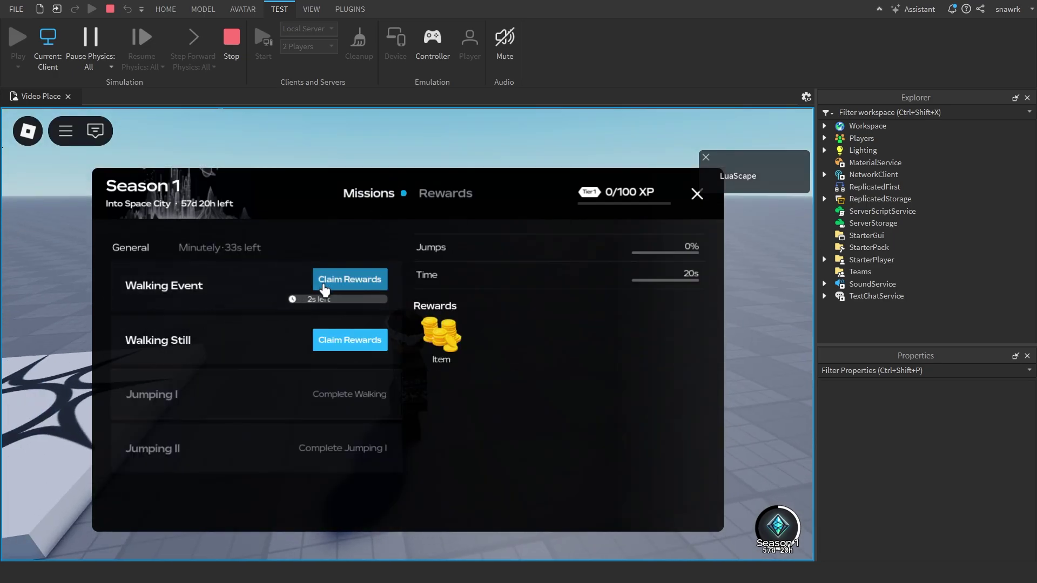
{"action": "left_click", "coordinate": [346, 290]}
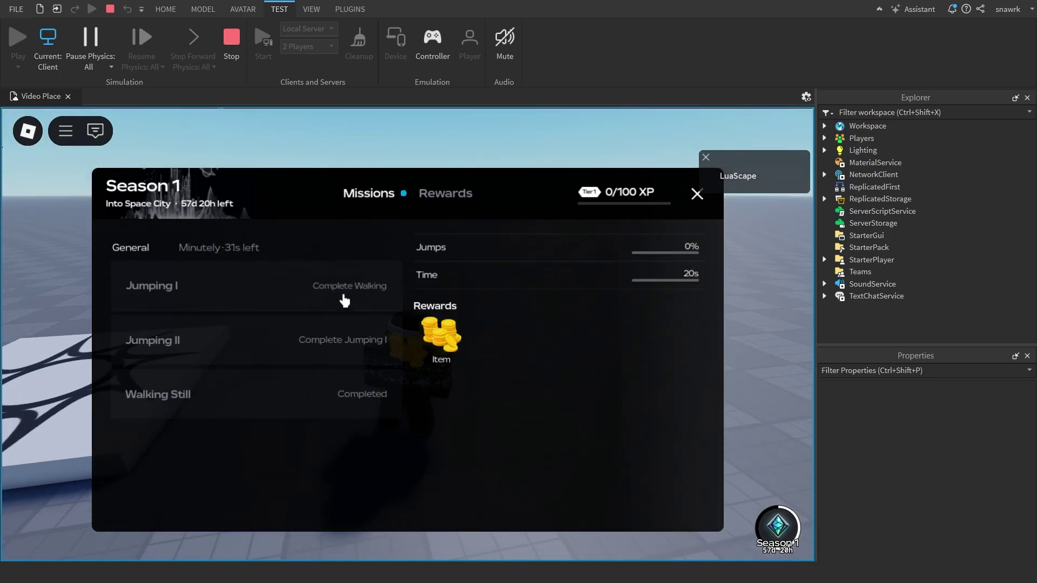
{"action": "left_click", "coordinate": [314, 340]}
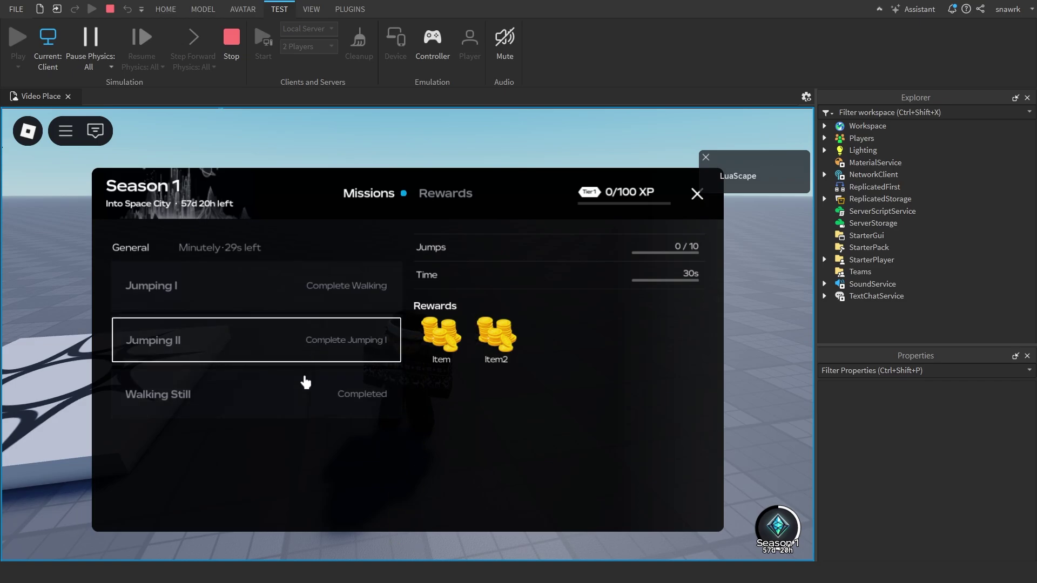
{"action": "left_click", "coordinate": [317, 402]}
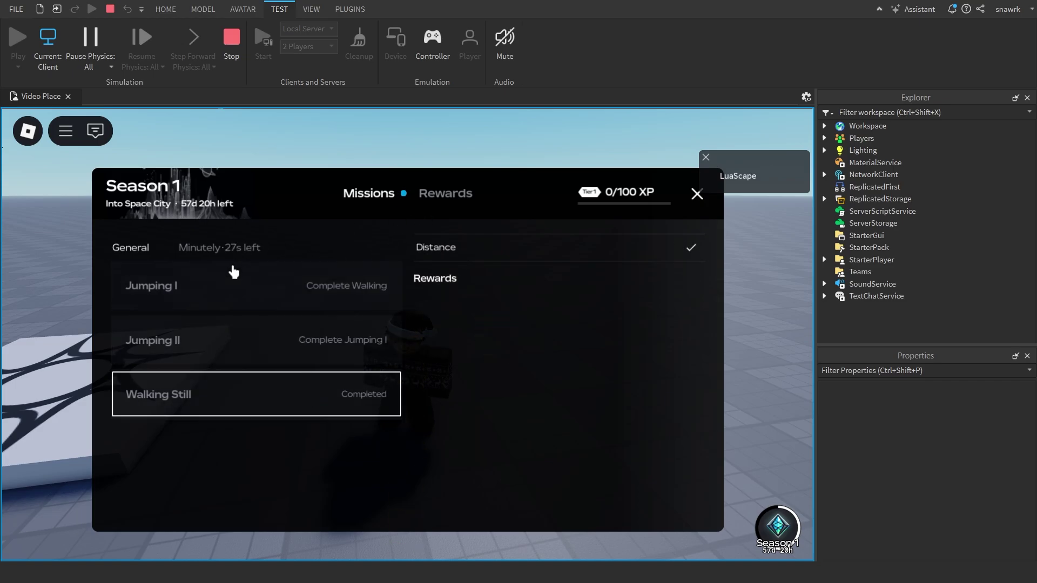
Show the minutely missions and claim the Minutely Walking mission's reward.
{"action": "left_click", "coordinate": [207, 249]}
{"action": "left_click", "coordinate": [254, 293]}
{"action": "left_click", "coordinate": [356, 292]}
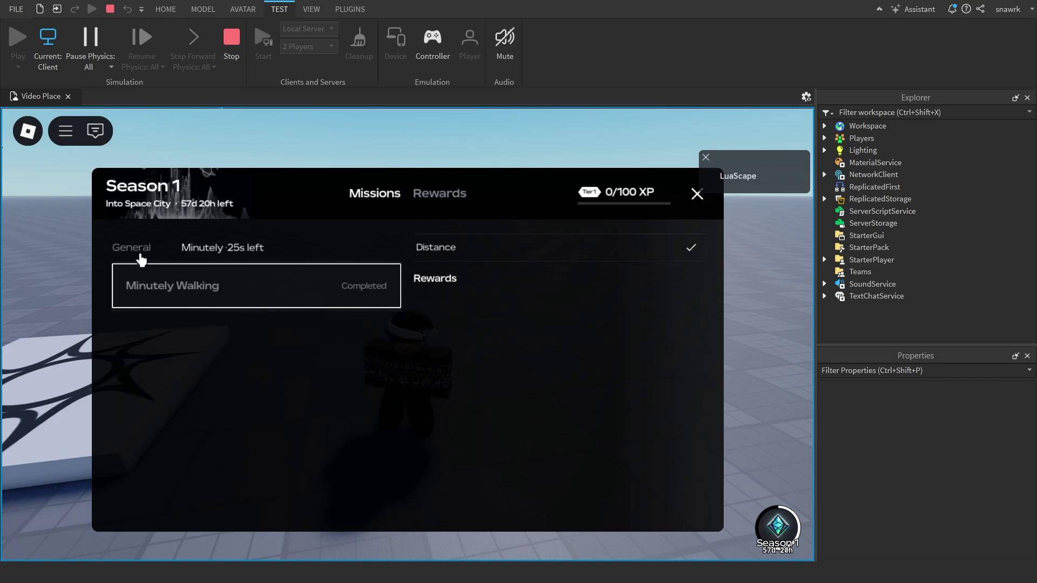
Return to the general missions of the Season 1 pass and inspect the Jumping I and Jumping II missions.
{"action": "left_click", "coordinate": [141, 255]}
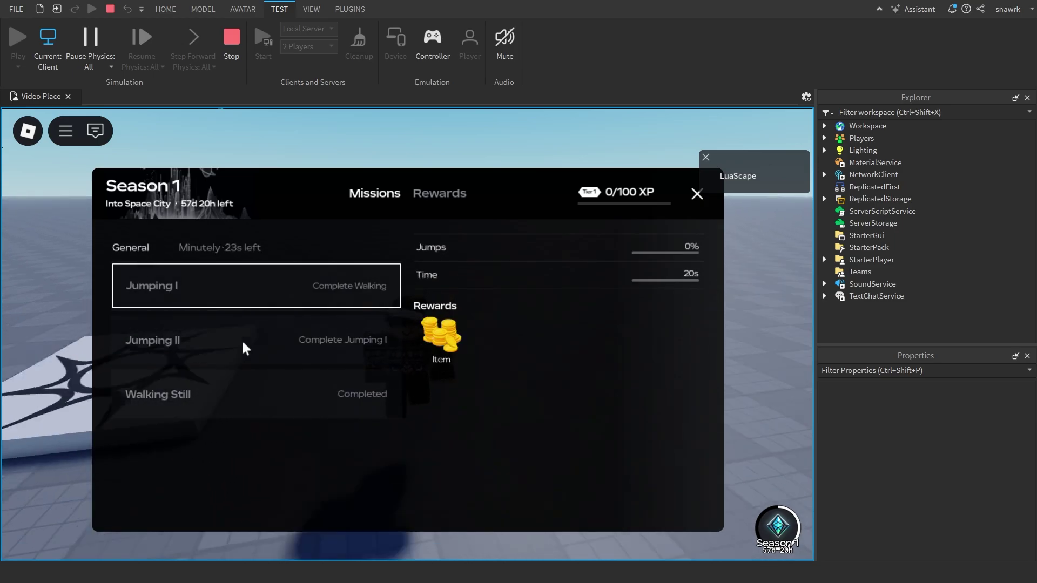
{"action": "left_click", "coordinate": [184, 341]}
{"action": "left_click", "coordinate": [262, 294]}
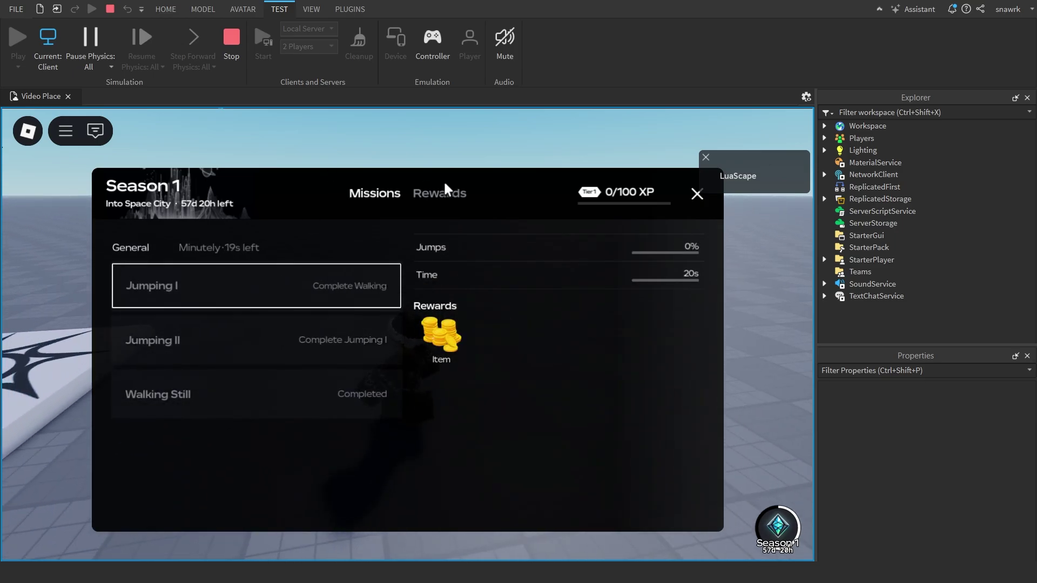
Browse the Season 1 reward tiers on the Free Track and Premium Track, and end the playtest.
{"action": "left_click", "coordinate": [446, 197]}
{"action": "left_click", "coordinate": [387, 200]}
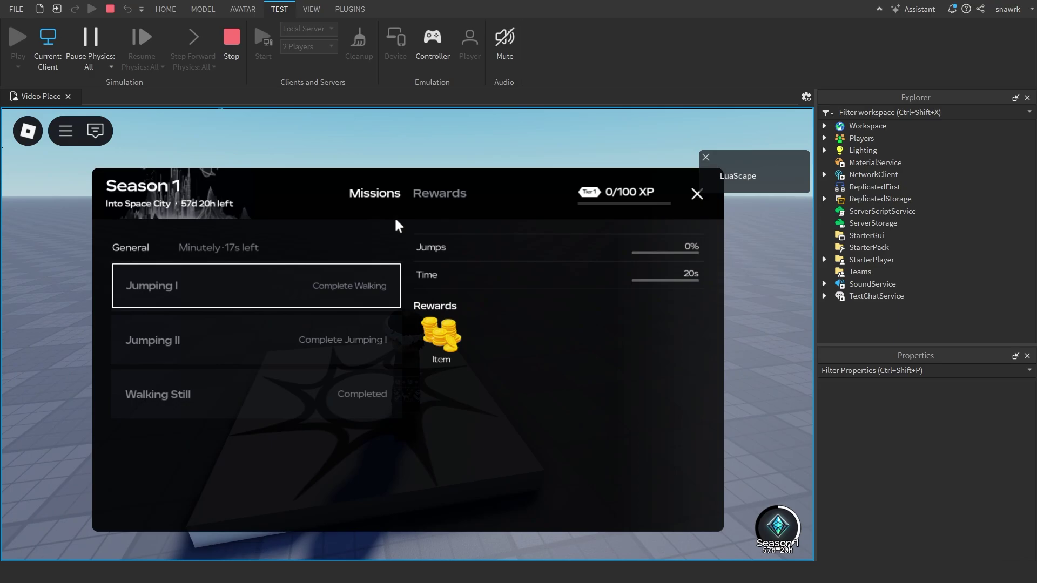
{"action": "left_click", "coordinate": [420, 196]}
{"action": "scroll", "coordinate": [330, 338], "scroll_direction": "down", "scroll_amount": 2}
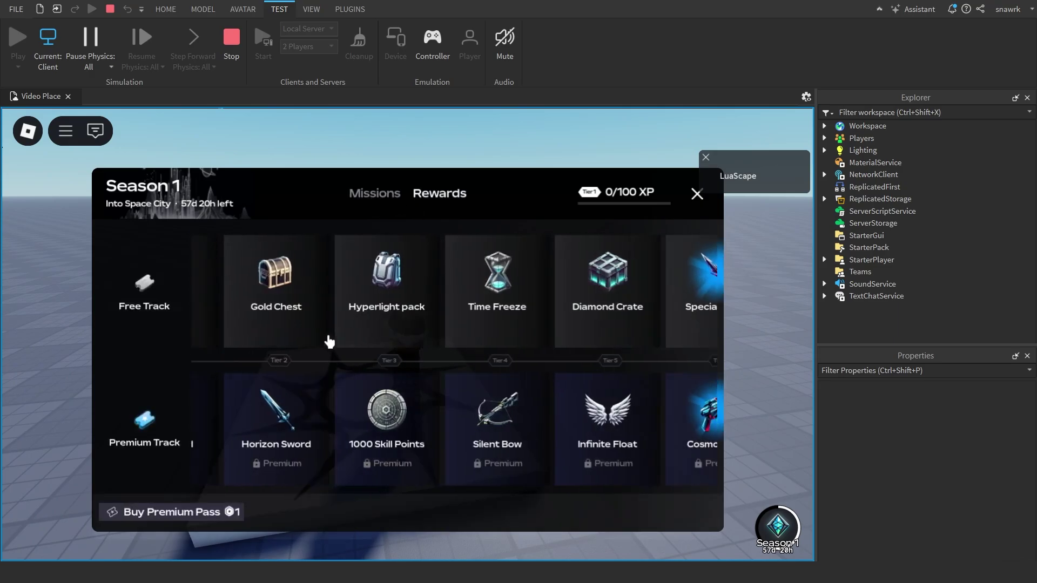
{"action": "scroll", "coordinate": [327, 336], "scroll_direction": "up", "scroll_amount": 2}
{"action": "scroll", "coordinate": [329, 303], "scroll_direction": "down", "scroll_amount": 2}
{"action": "scroll", "coordinate": [330, 310], "scroll_direction": "down", "scroll_amount": 1}
{"action": "scroll", "coordinate": [260, 309], "scroll_direction": "up", "scroll_amount": 3}
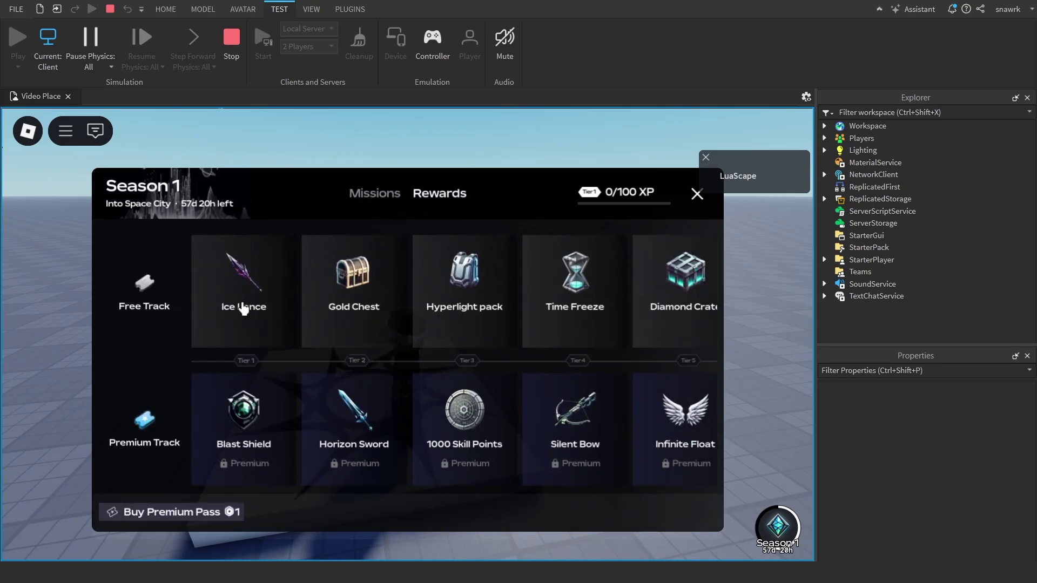
{"action": "scroll", "coordinate": [270, 319], "scroll_direction": "down", "scroll_amount": 3}
{"action": "scroll", "coordinate": [154, 419], "scroll_direction": "up", "scroll_amount": 4}
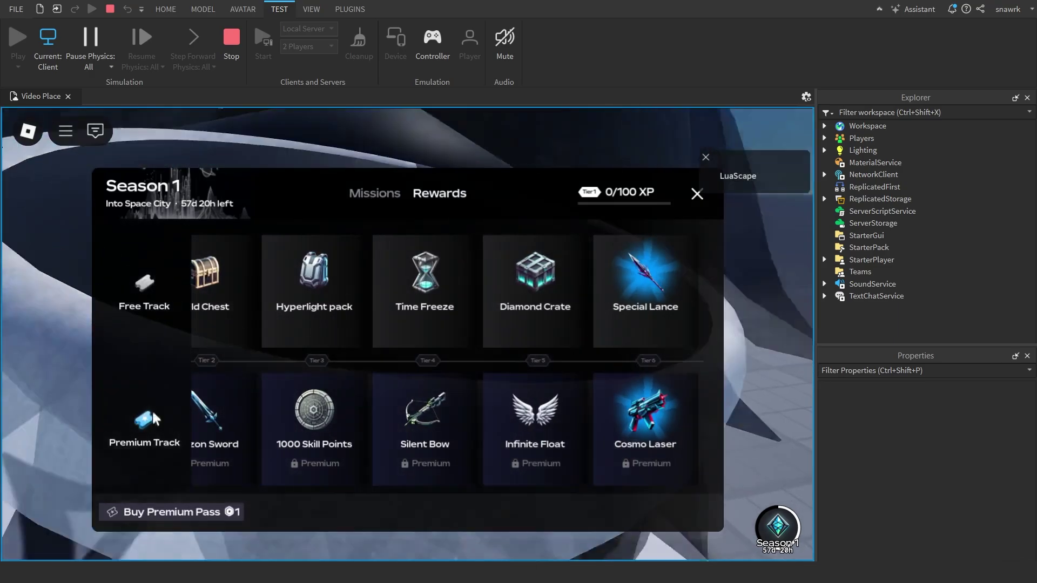
{"action": "key", "text": "shift+F5"}
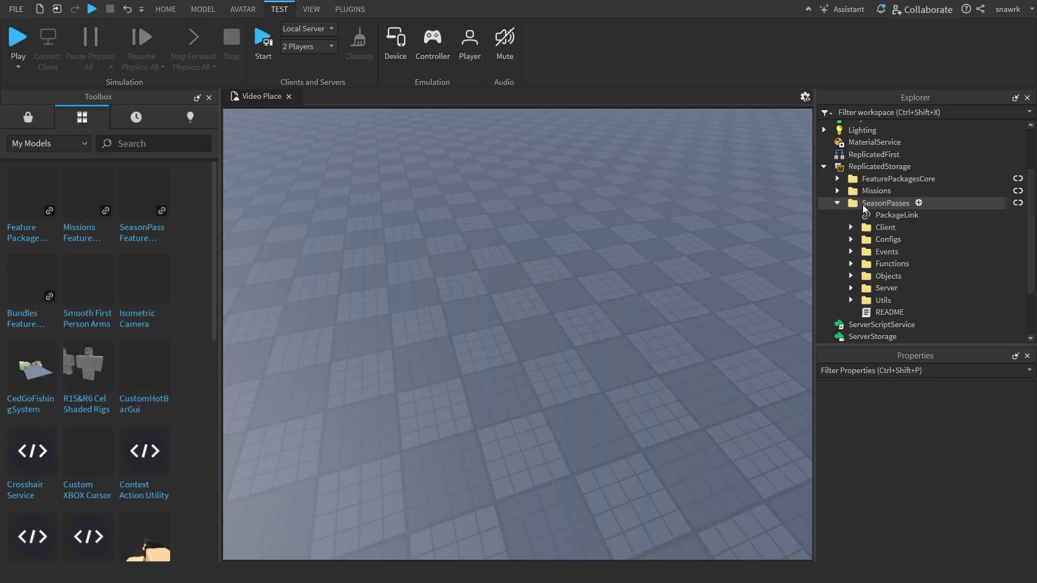
Open the README scripts of the SeasonPasses and Missions packages and read through their integration instructions.
{"action": "scroll", "coordinate": [864, 232], "scroll_direction": "down", "scroll_amount": 3}
{"action": "double_click", "coordinate": [889, 244]}
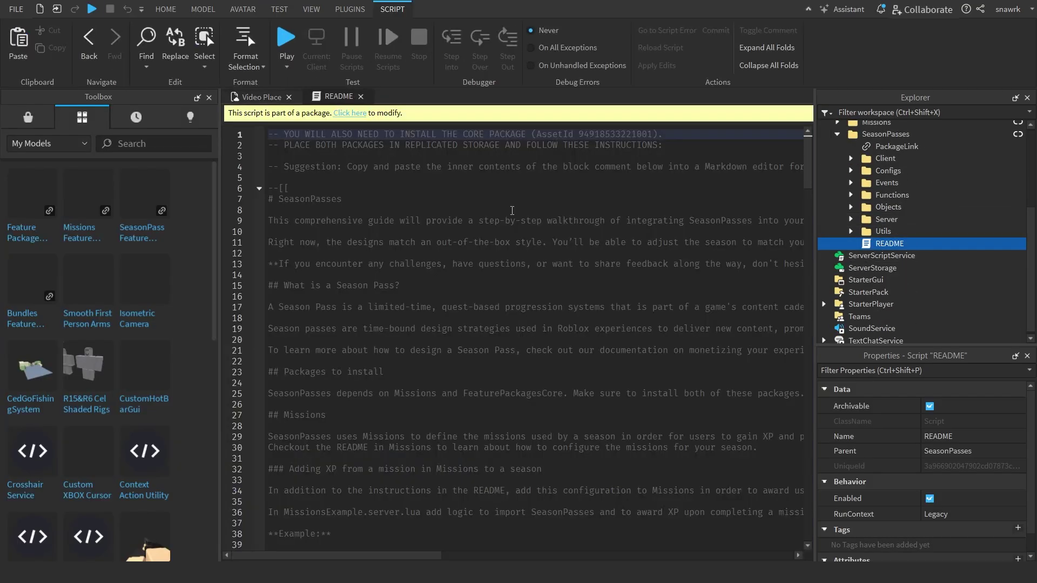
{"action": "scroll", "coordinate": [312, 243], "scroll_direction": "down", "scroll_amount": 7}
{"action": "scroll", "coordinate": [312, 243], "scroll_direction": "down", "scroll_amount": 5}
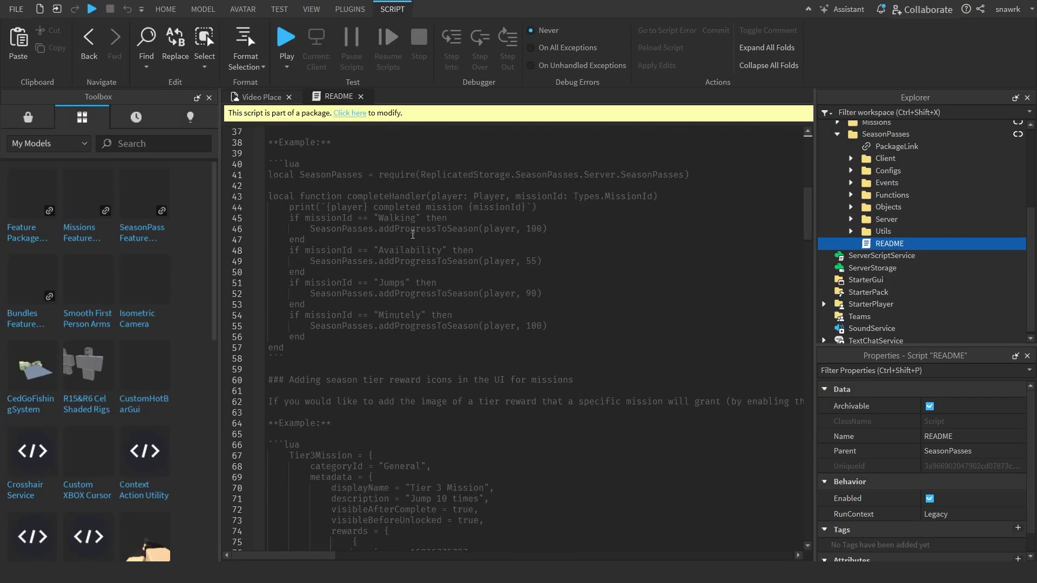
{"action": "scroll", "coordinate": [531, 229], "scroll_direction": "down", "scroll_amount": 8}
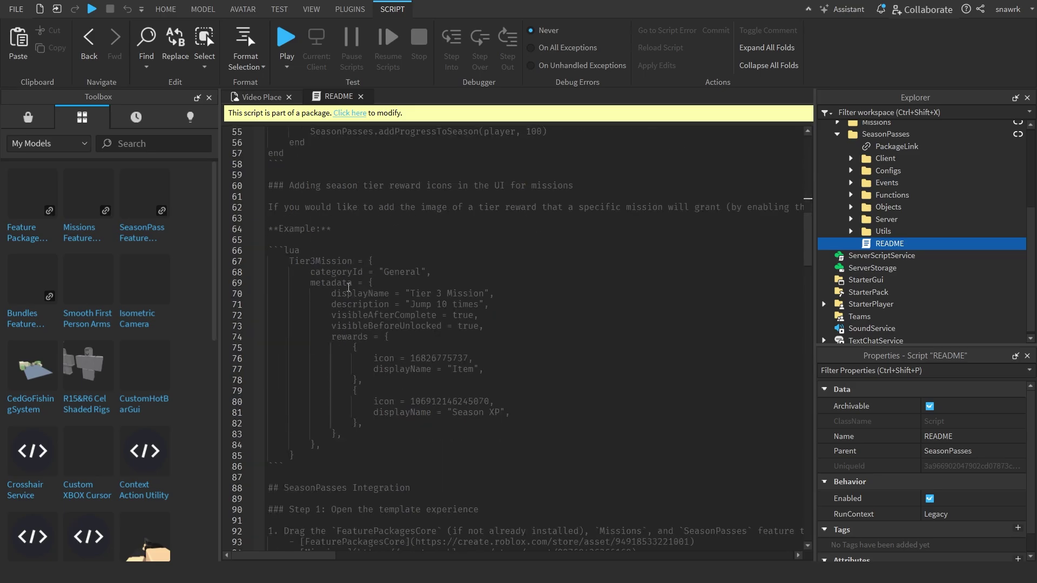
{"action": "scroll", "coordinate": [446, 273], "scroll_direction": "down", "scroll_amount": 20}
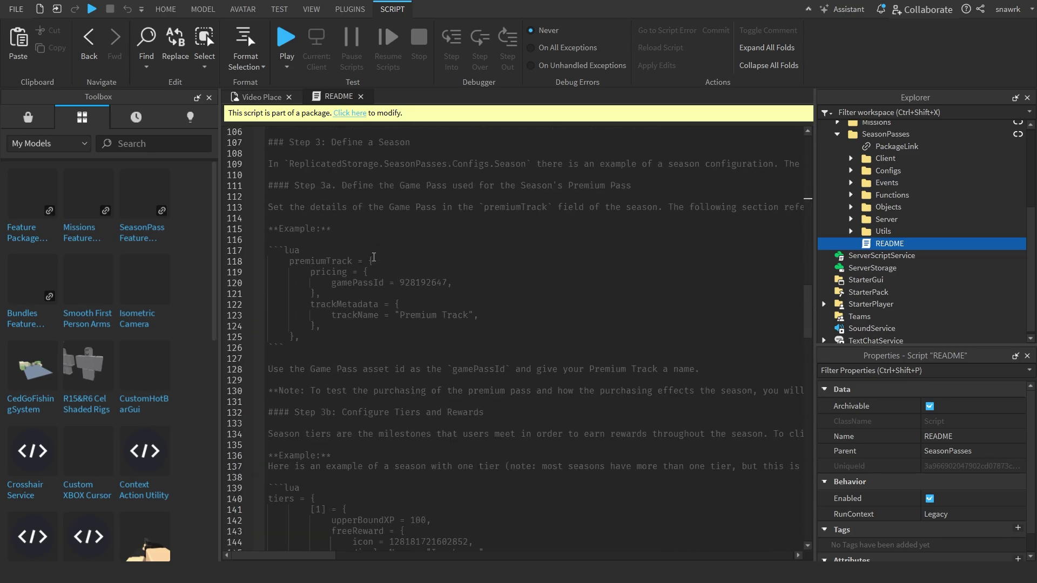
{"action": "scroll", "coordinate": [372, 256], "scroll_direction": "down", "scroll_amount": 20}
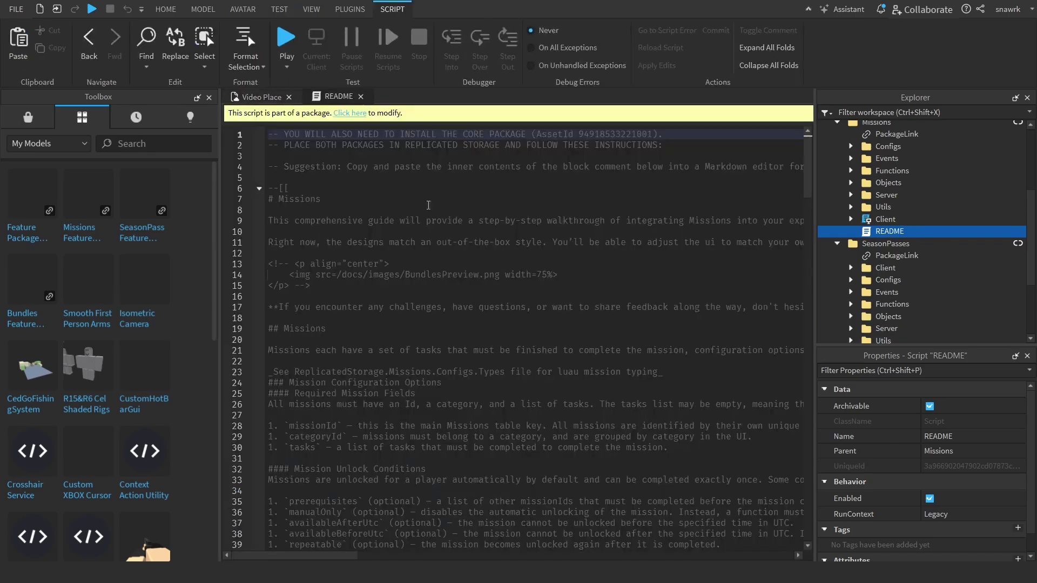
{"action": "scroll", "coordinate": [518, 324], "scroll_direction": "down", "scroll_amount": 12}
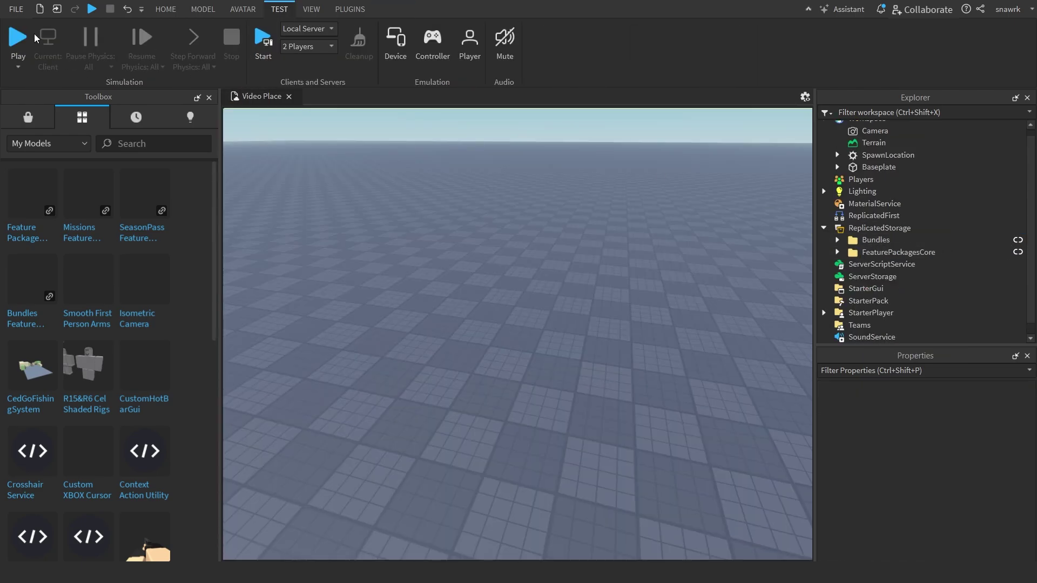
Run the place containing the Bundles package in play mode and make a test purchase of the Starter Bundle for 79 Robux.
{"action": "left_click", "coordinate": [33, 38]}
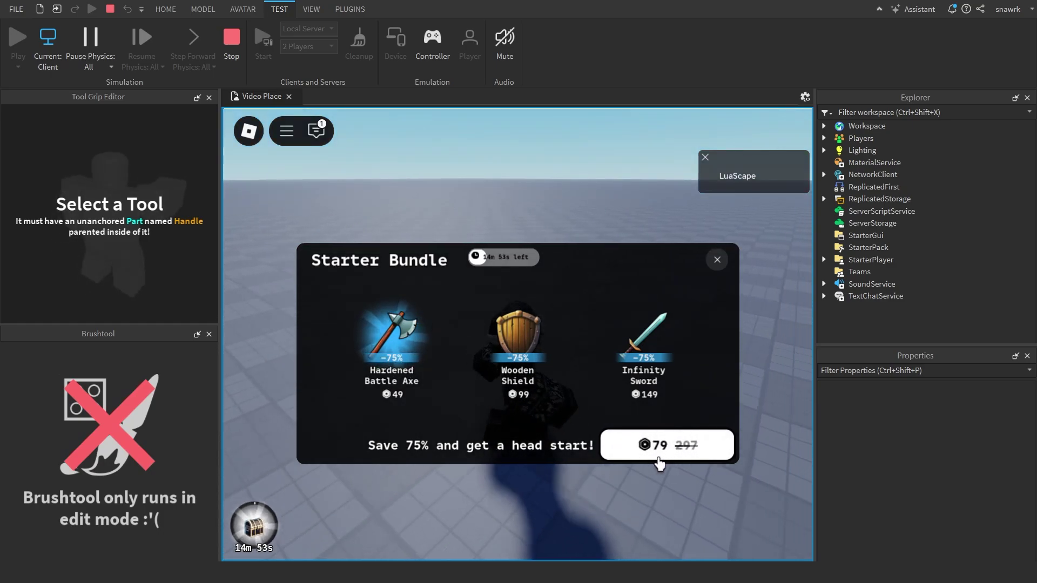
{"action": "left_click", "coordinate": [692, 447]}
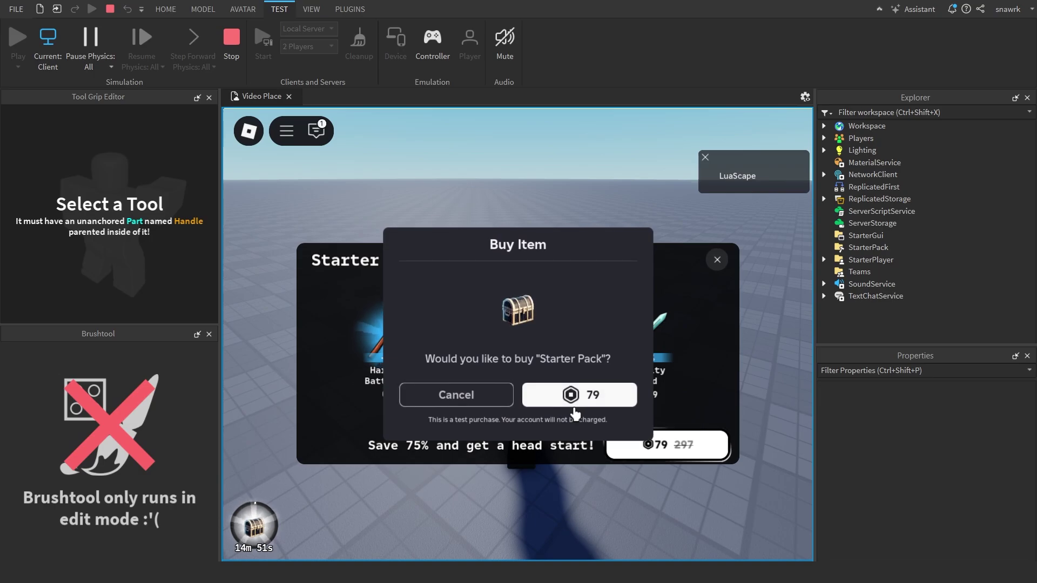
{"action": "left_click", "coordinate": [532, 395]}
{"action": "left_click", "coordinate": [533, 364]}
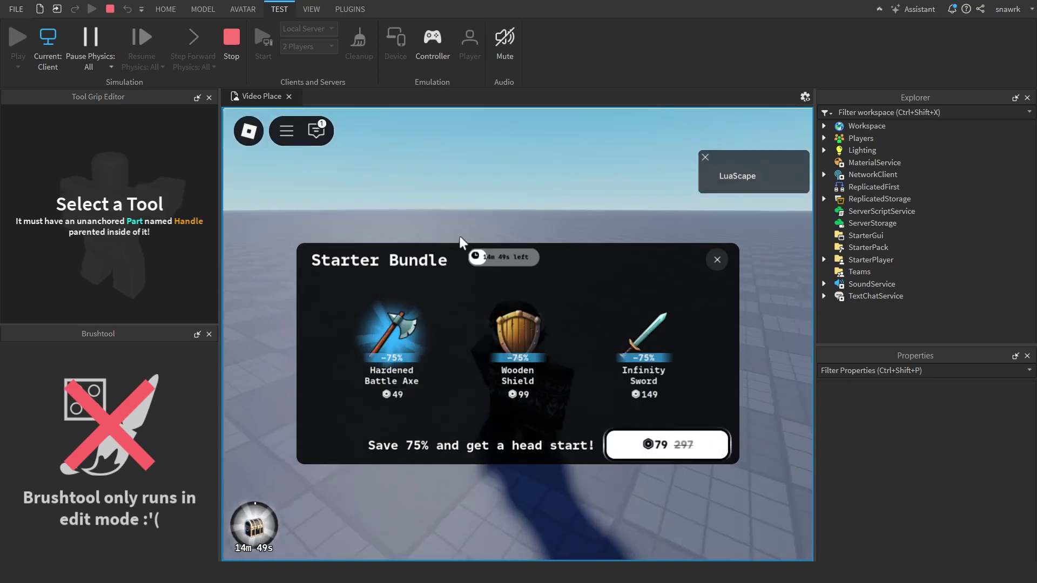
Walk the character around the baseplate following the bundle purchase, and end the playtest.
{"action": "key", "text": "d"}
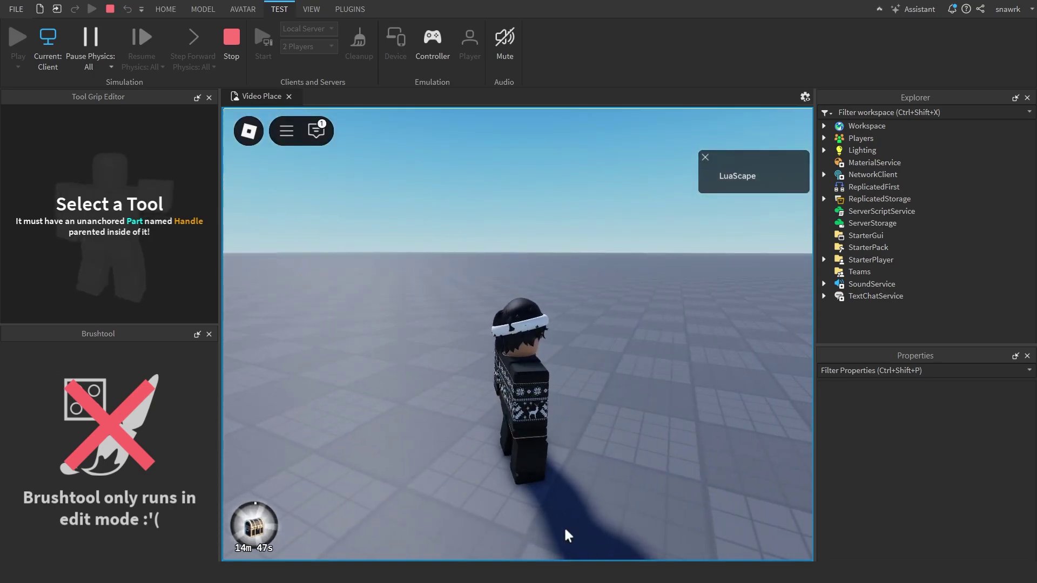
{"action": "key", "text": "w"}
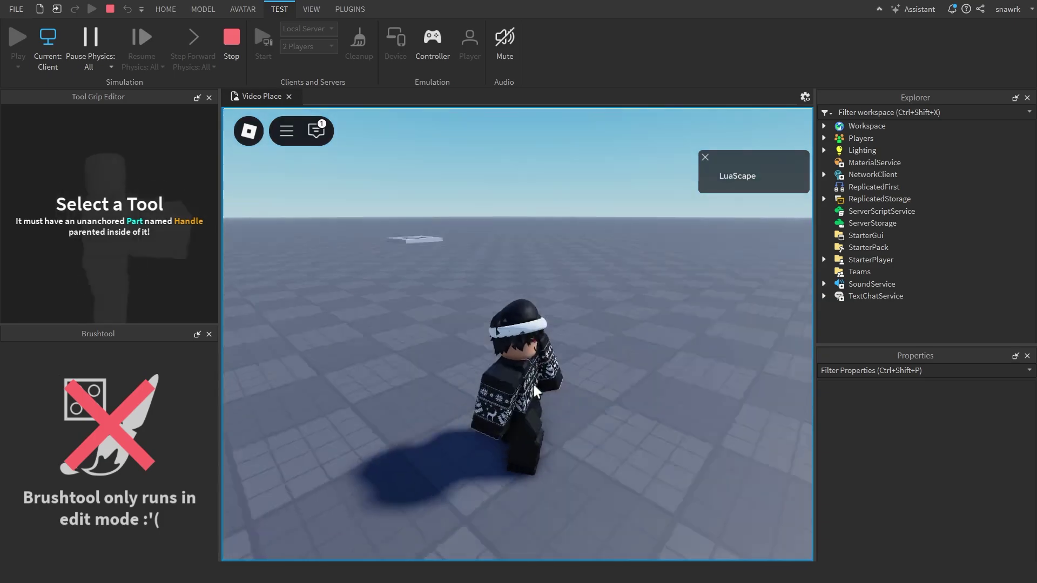
{"action": "right_click_drag", "start_coordinate": [534, 387], "coordinate": [484, 388]}
{"action": "scroll", "coordinate": [485, 388], "scroll_direction": "down", "scroll_amount": 2}
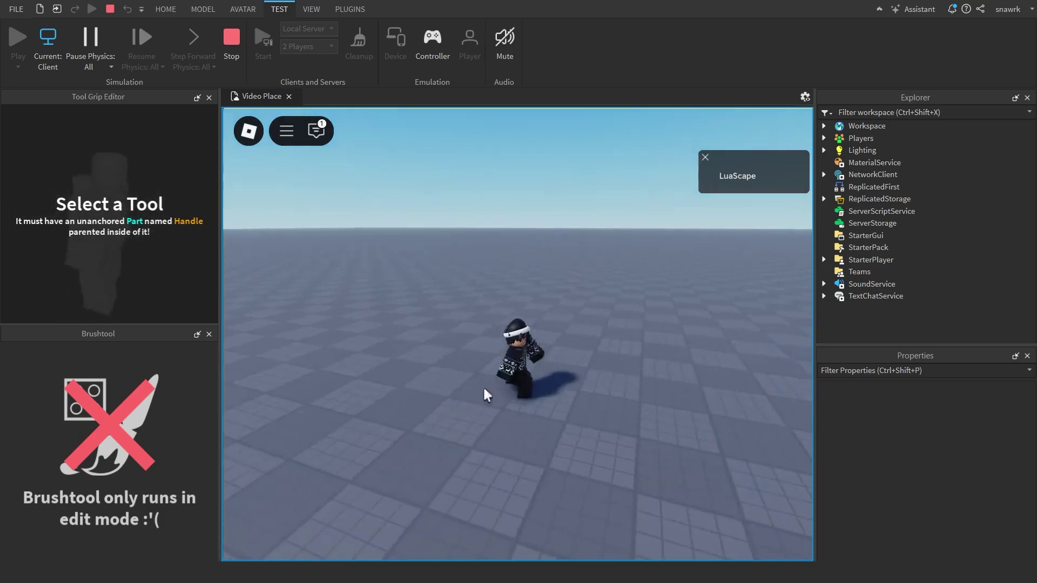
{"action": "key", "text": "a"}
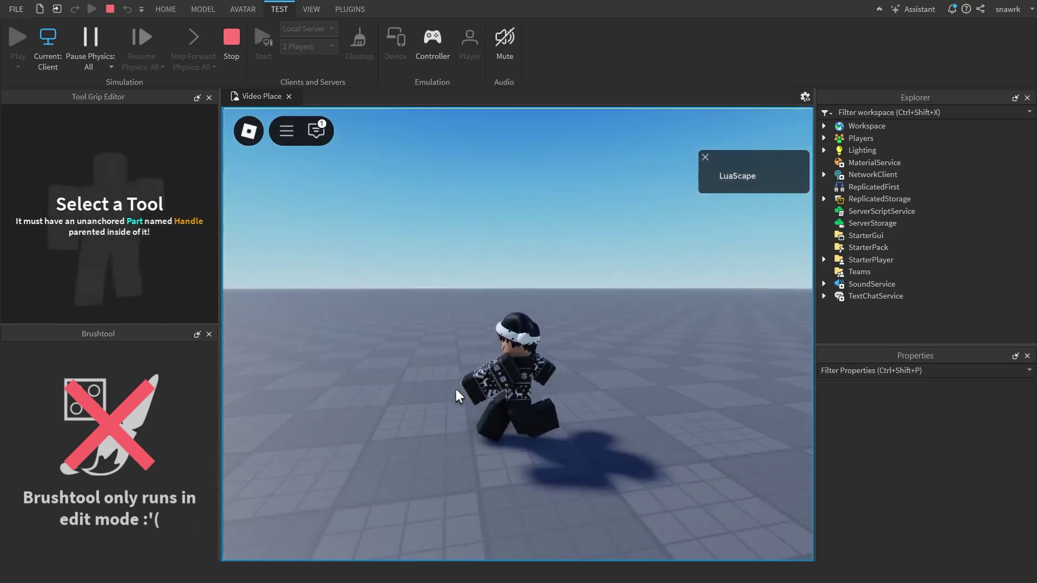
{"action": "key", "text": "shift+F5"}
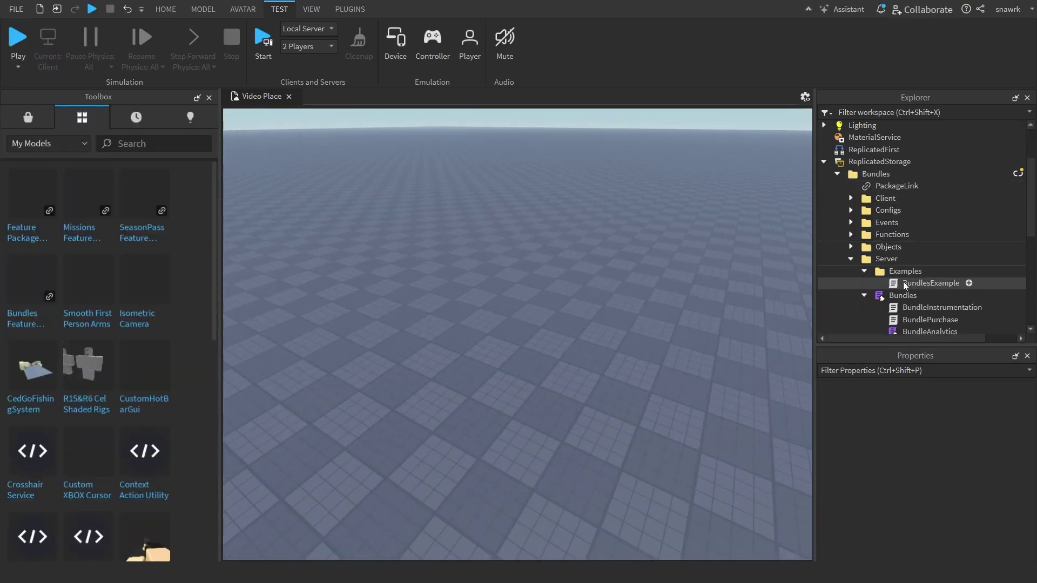
Open the BundlesExample script in the Bundles server examples and examine the awardMarketplacePurchase function's placeholder comments.
{"action": "double_click", "coordinate": [906, 285]}
{"action": "scroll", "coordinate": [339, 257], "scroll_direction": "down", "scroll_amount": 9}
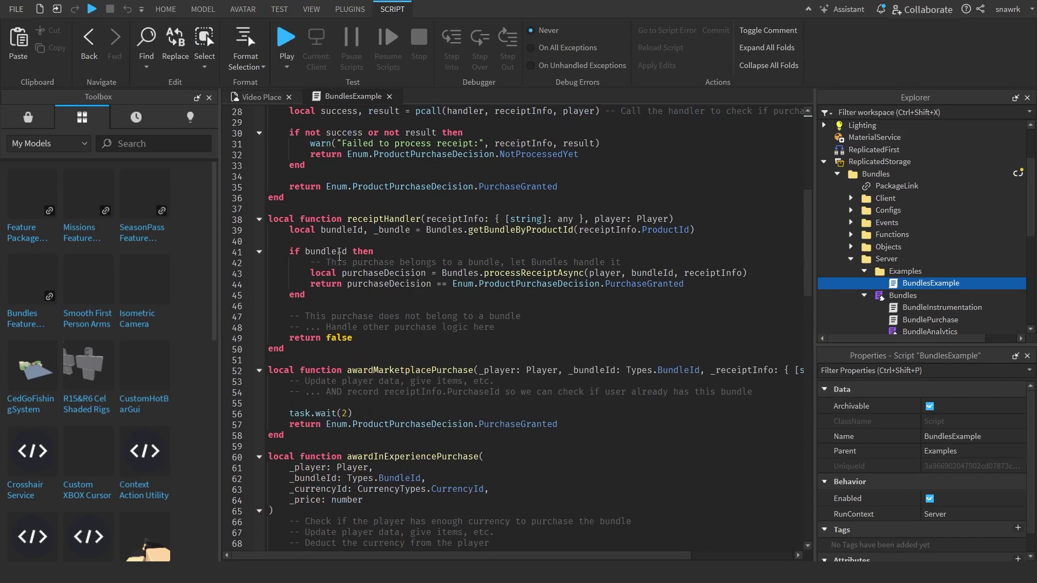
{"action": "scroll", "coordinate": [324, 284], "scroll_direction": "down", "scroll_amount": 4}
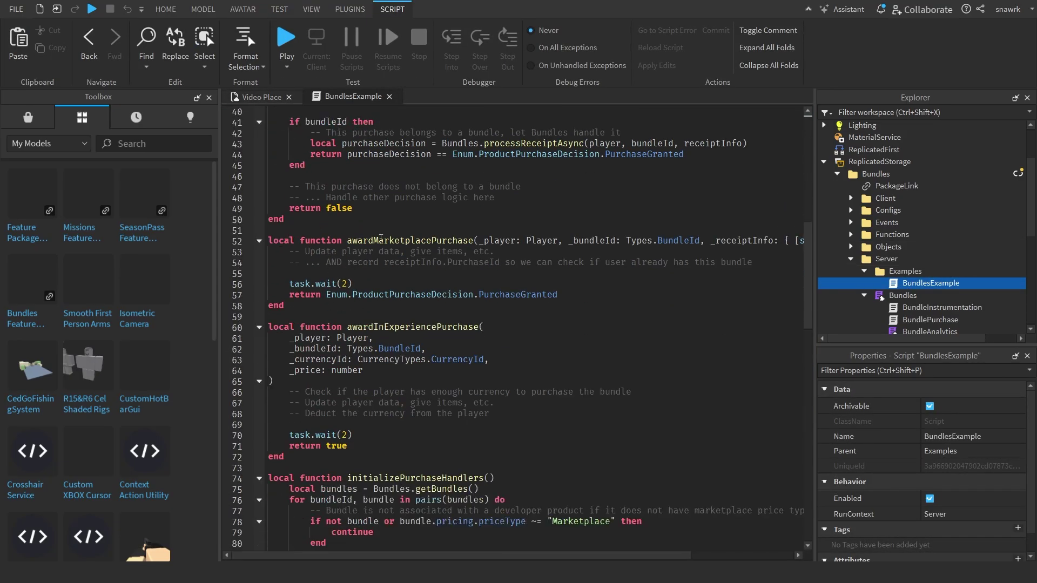
{"action": "left_click_drag", "start_coordinate": [381, 241], "coordinate": [522, 242]}
{"action": "left_click", "coordinate": [744, 278]}
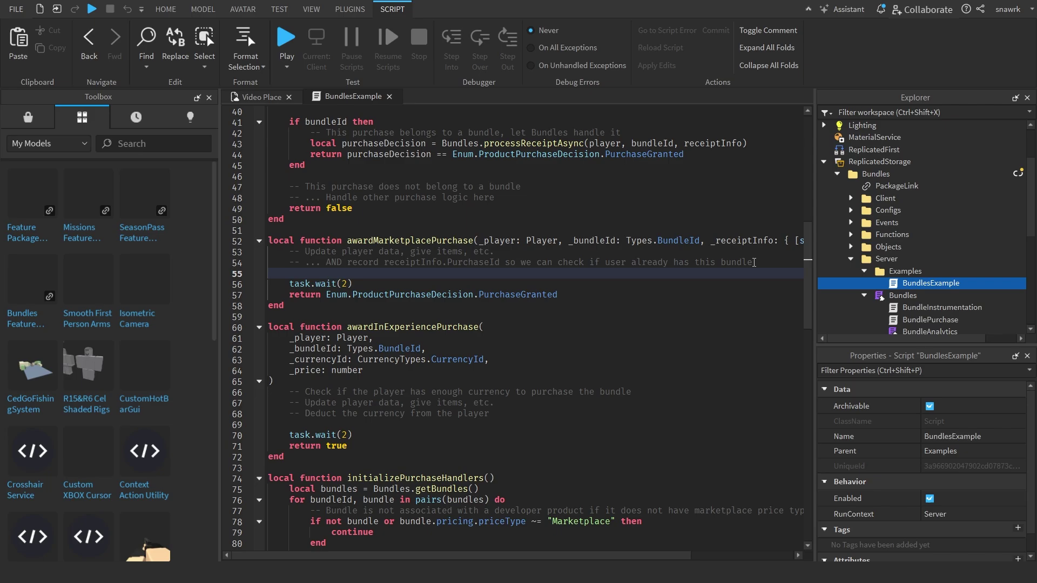
{"action": "left_click", "coordinate": [771, 262]}
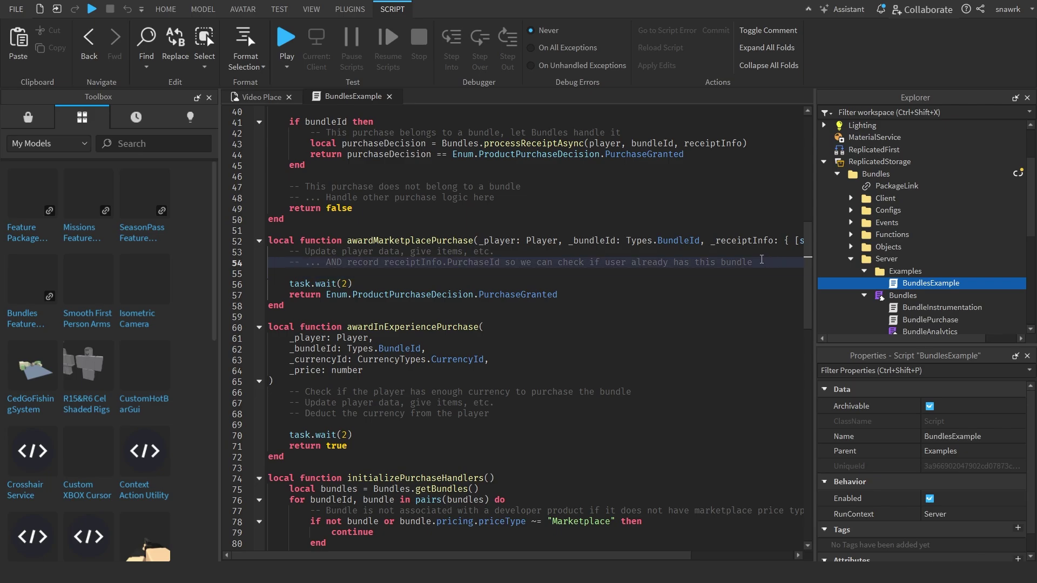
Return to the Video Place viewport and search the Toolbox's marketplace models for "sword".
{"action": "left_click", "coordinate": [239, 98]}
{"action": "left_click", "coordinate": [19, 117]}
{"action": "left_click", "coordinate": [142, 144]}
{"action": "type", "text": "sword"}
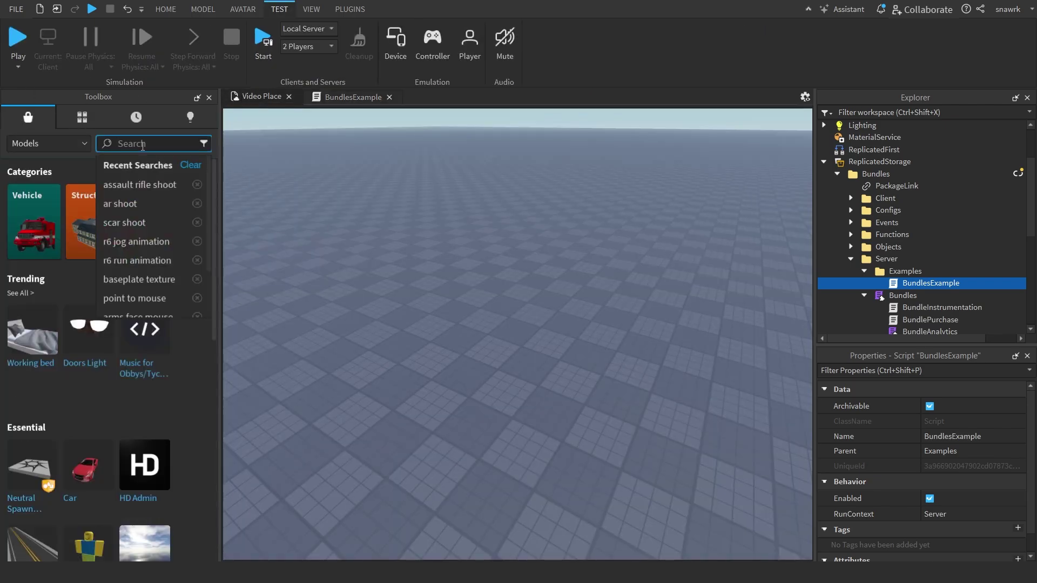
{"action": "key", "text": "Return"}
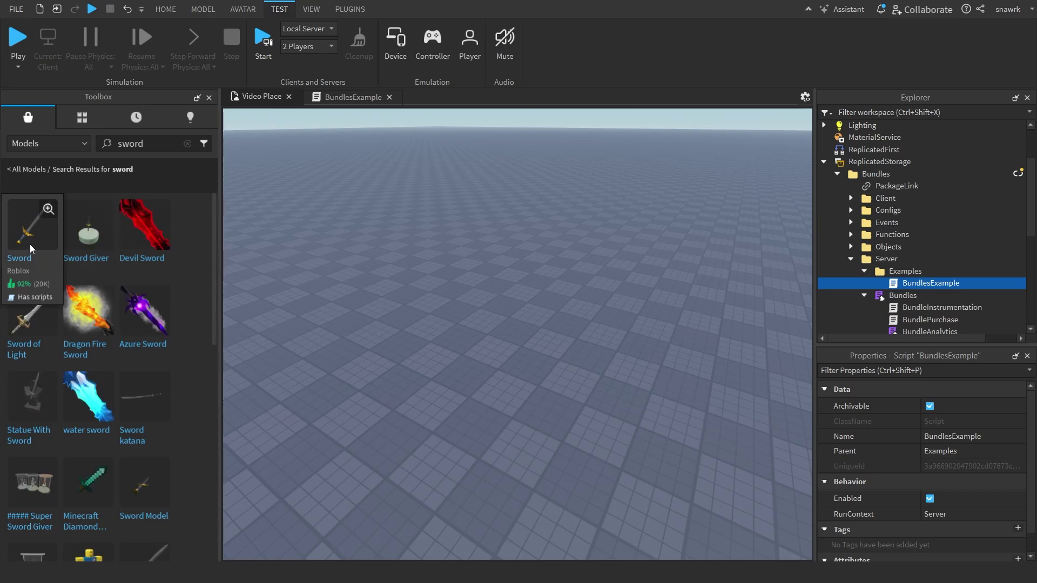
Insert Roblox's Sword model without putting it into StarterPack, and move the tool into ServerStorage.
{"action": "left_click", "coordinate": [31, 226]}
{"action": "left_click", "coordinate": [655, 319]}
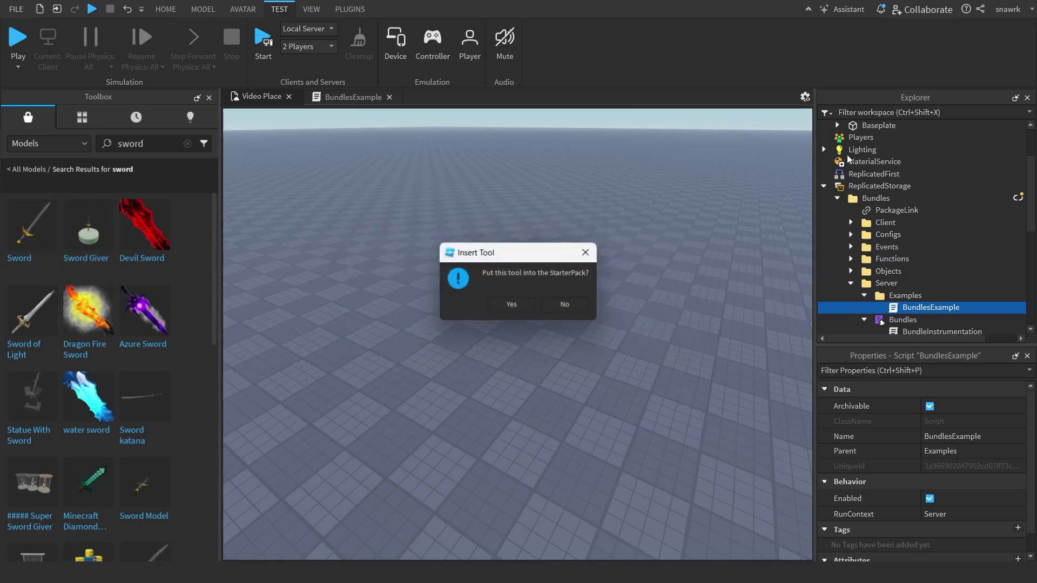
{"action": "left_click", "coordinate": [565, 305]}
{"action": "left_click_drag", "start_coordinate": [881, 124], "coordinate": [871, 255]}
{"action": "left_click", "coordinate": [688, 216]}
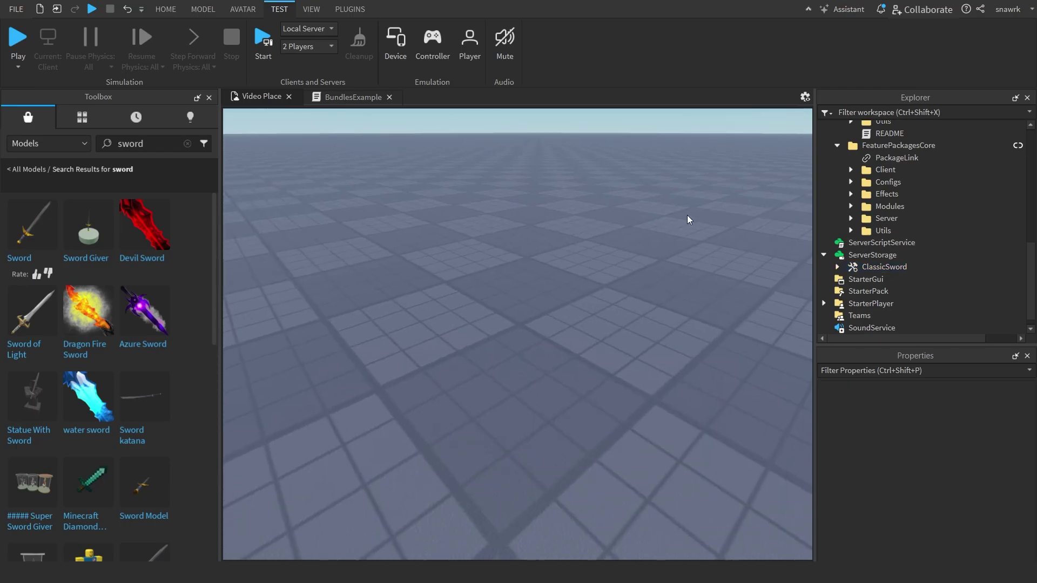
Rename the ClassicSword tool in ServerStorage to Sword.
{"action": "right_click", "coordinate": [852, 267]}
{"action": "left_click", "coordinate": [876, 102]}
{"action": "type", "text": "Sword"}
{"action": "key", "text": "Return"}
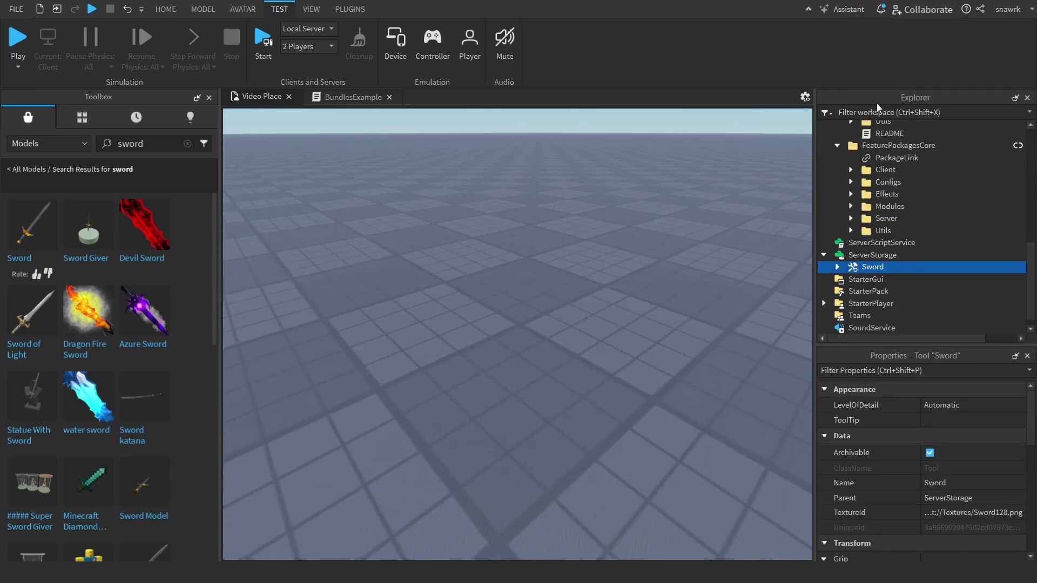
{"action": "left_click", "coordinate": [711, 245]}
In BundlesExample's awardMarketplacePurchase function, add the line "local item = game.ServerStorage.Sword:Clone()" below the comments.
{"action": "right_click_drag", "start_coordinate": [711, 245], "coordinate": [719, 303]}
{"action": "scroll", "coordinate": [719, 271], "scroll_direction": "down", "scroll_amount": 5}
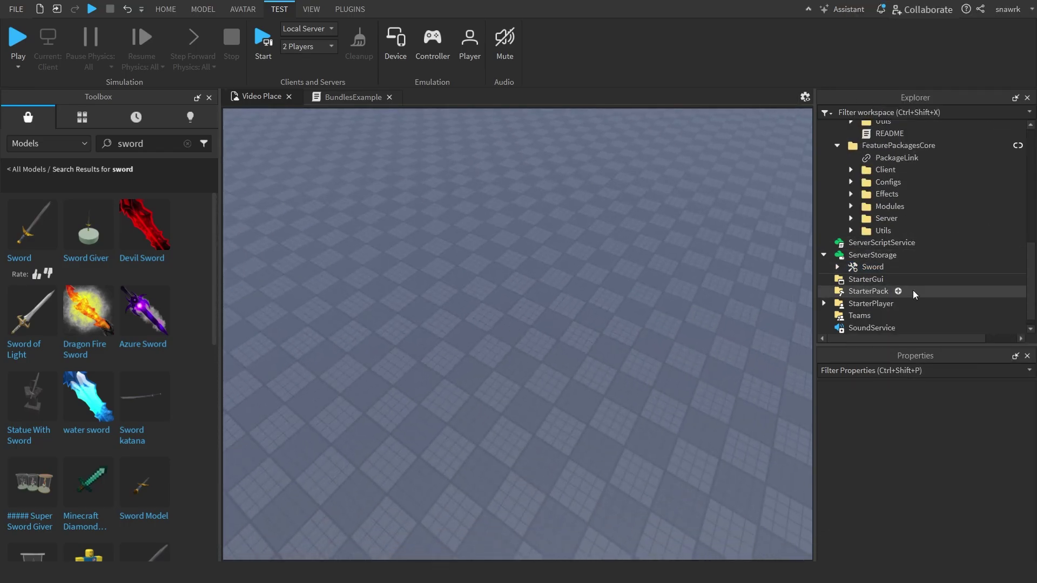
{"action": "scroll", "coordinate": [886, 267], "scroll_direction": "up", "scroll_amount": 3}
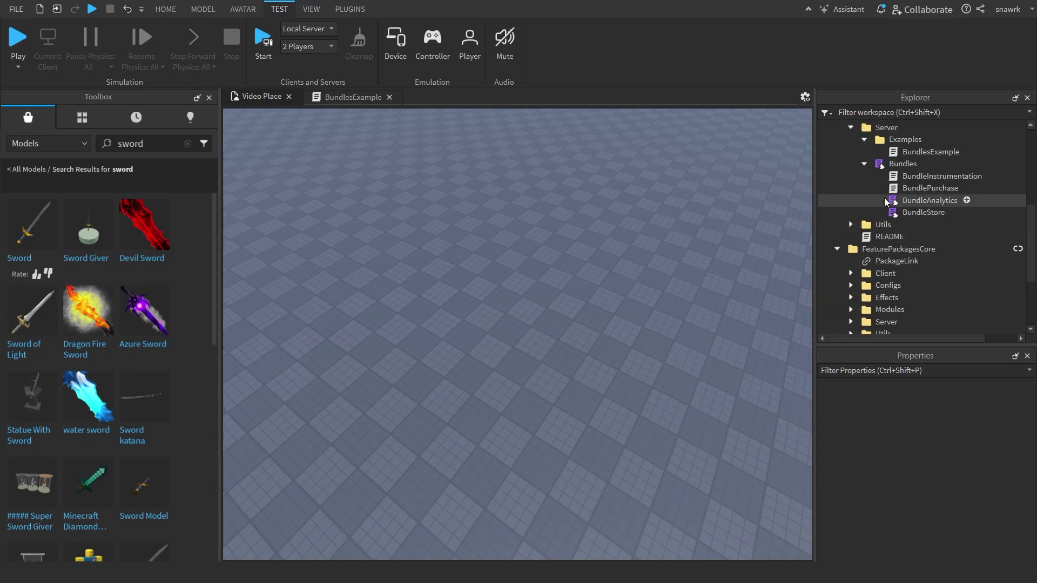
{"action": "double_click", "coordinate": [903, 153]}
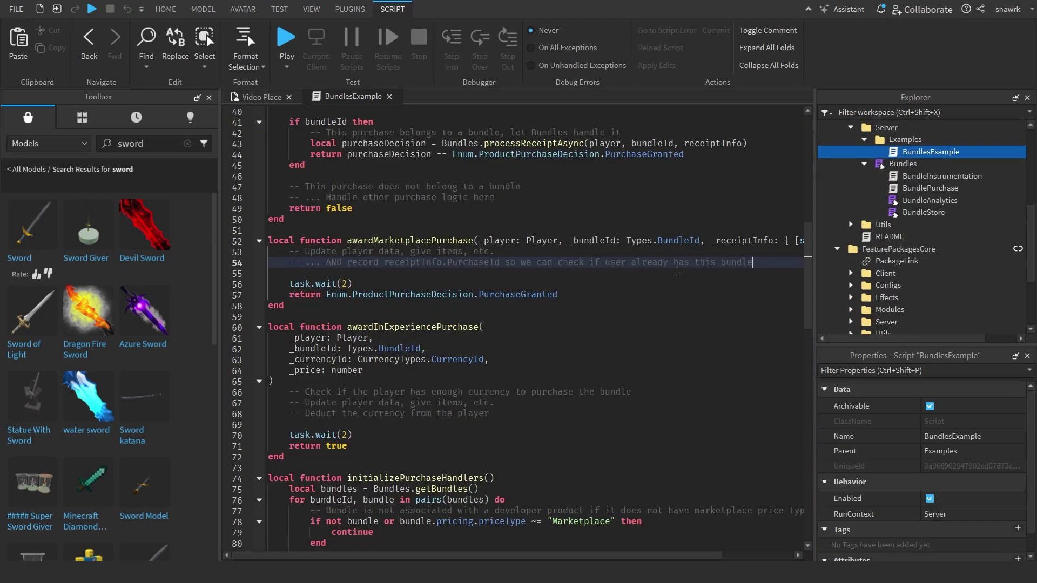
{"action": "key", "text": "Return"}
{"action": "key", "text": "Return"}
{"action": "type", "text": "l"}
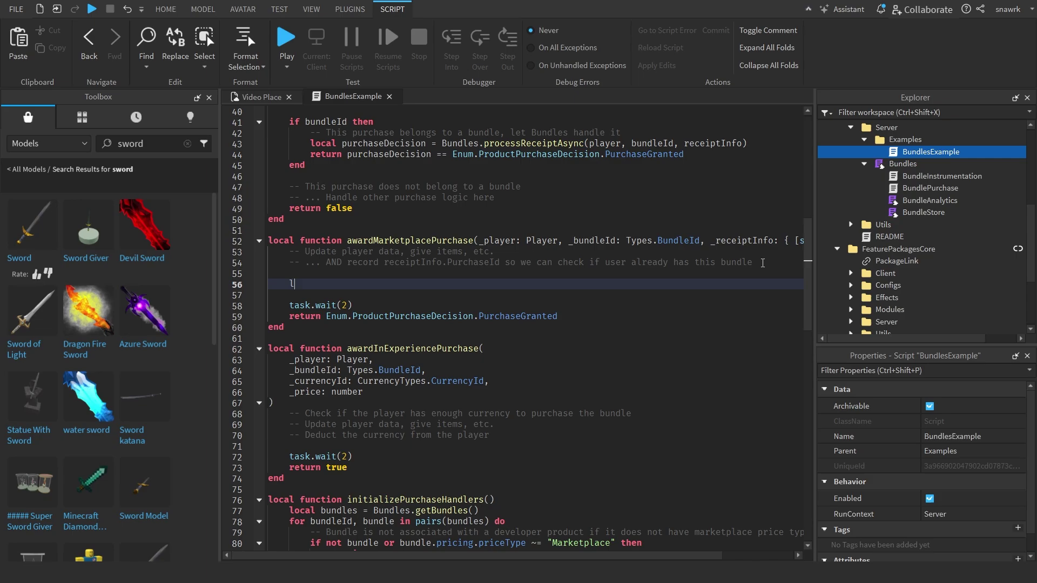
{"action": "type", "text": "ocal item = game.ServerStorage."}
{"action": "type", "text": "Sword:Clone()"}
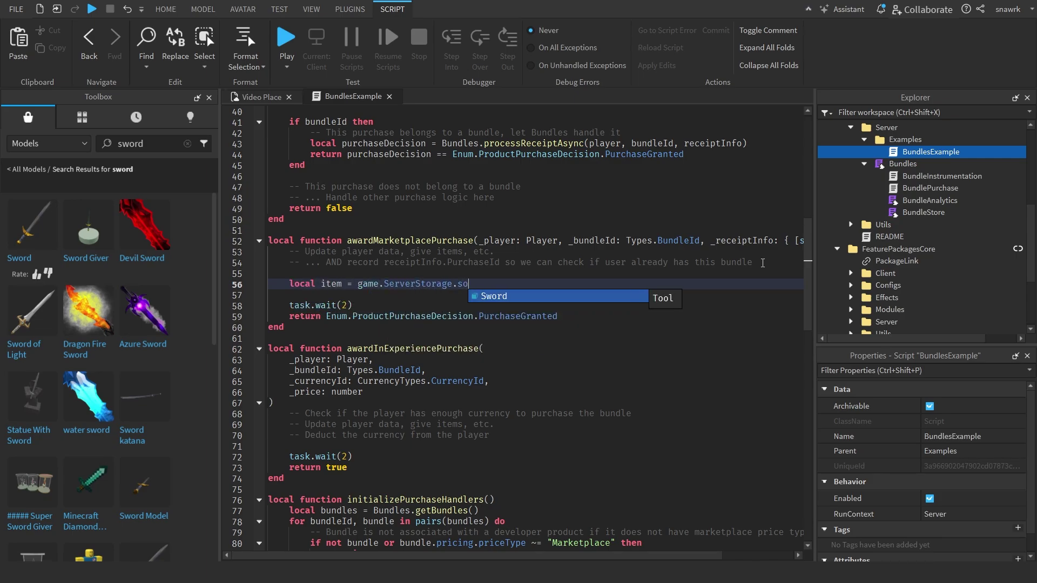
In awardMarketplacePurchase, add the line "item.Parent = _player.Backpack" below the sword clone line.
{"action": "key", "text": "Return"}
{"action": "key", "text": "Return"}
{"action": "type", "text": "it"}
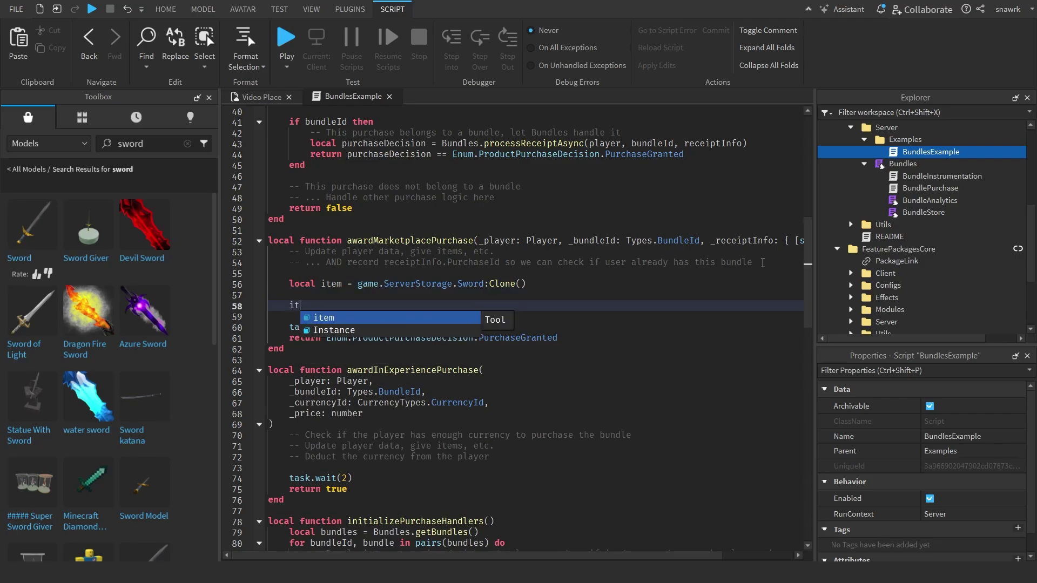
{"action": "type", "text": "em.Parent = _pla"}
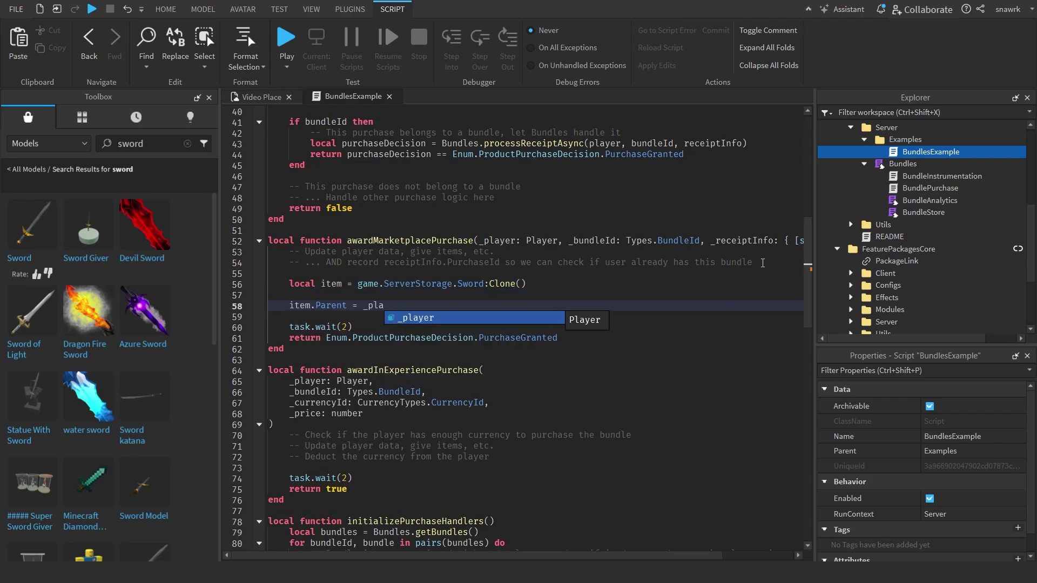
{"action": "type", "text": "yer.Backpack"}
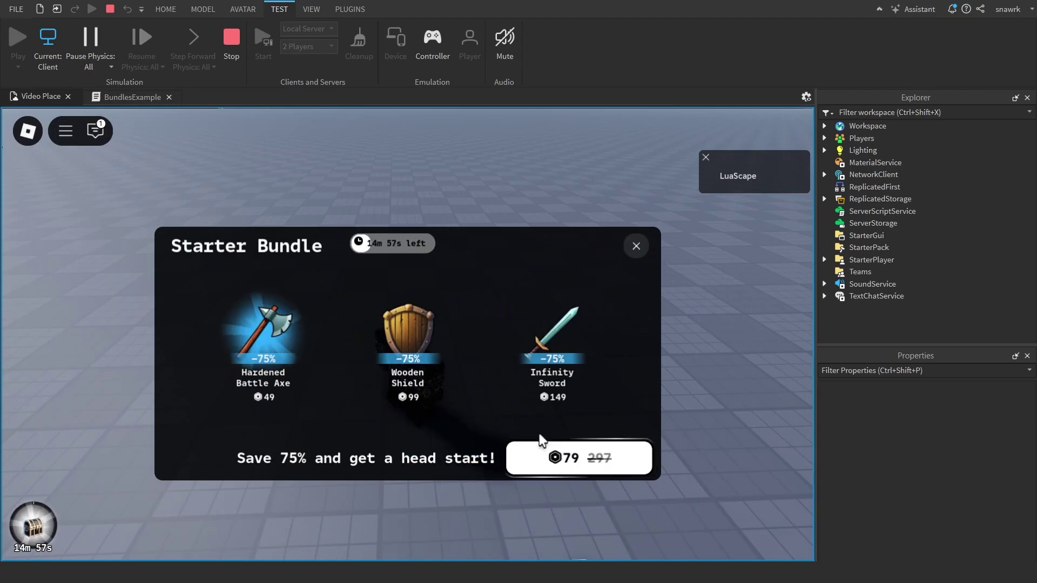
In the playtest, buy the Starter Bundle for 79 Robux through the test purchase prompt.
{"action": "left_click", "coordinate": [542, 442]}
{"action": "left_click", "coordinate": [456, 396]}
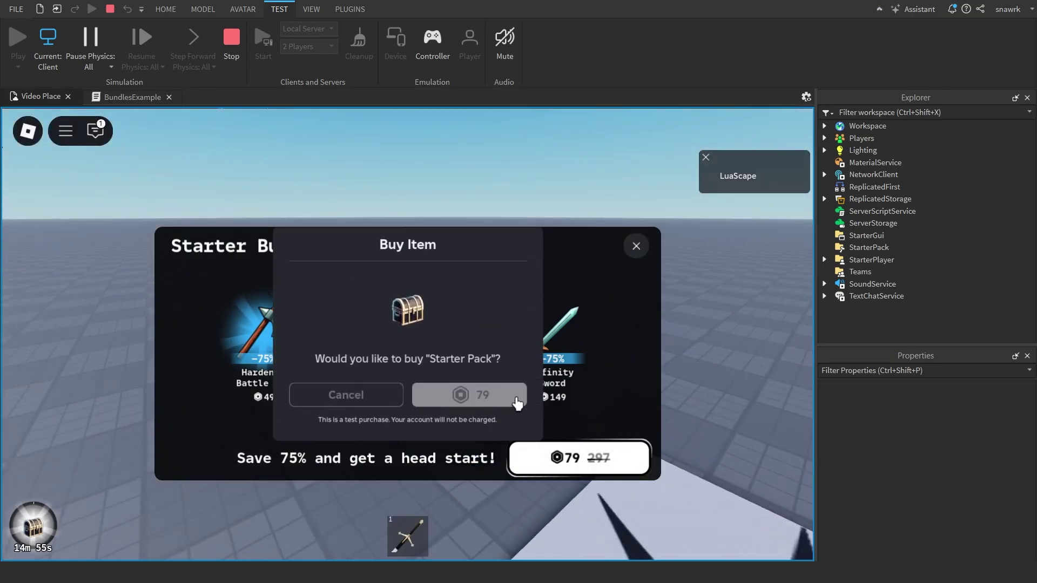
{"action": "left_click", "coordinate": [402, 363]}
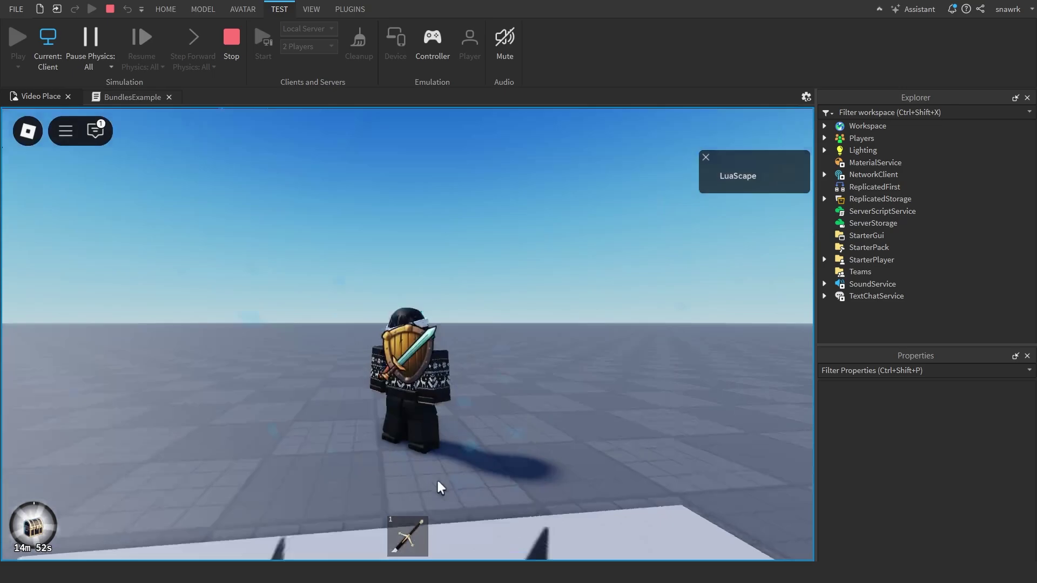
Equip the awarded sword and test it by swinging it while walking the character around the baseplate.
{"action": "right_click_drag", "start_coordinate": [438, 483], "coordinate": [417, 498]}
{"action": "left_click", "coordinate": [412, 533]}
{"action": "key", "text": "s"}
{"action": "key", "text": "d"}
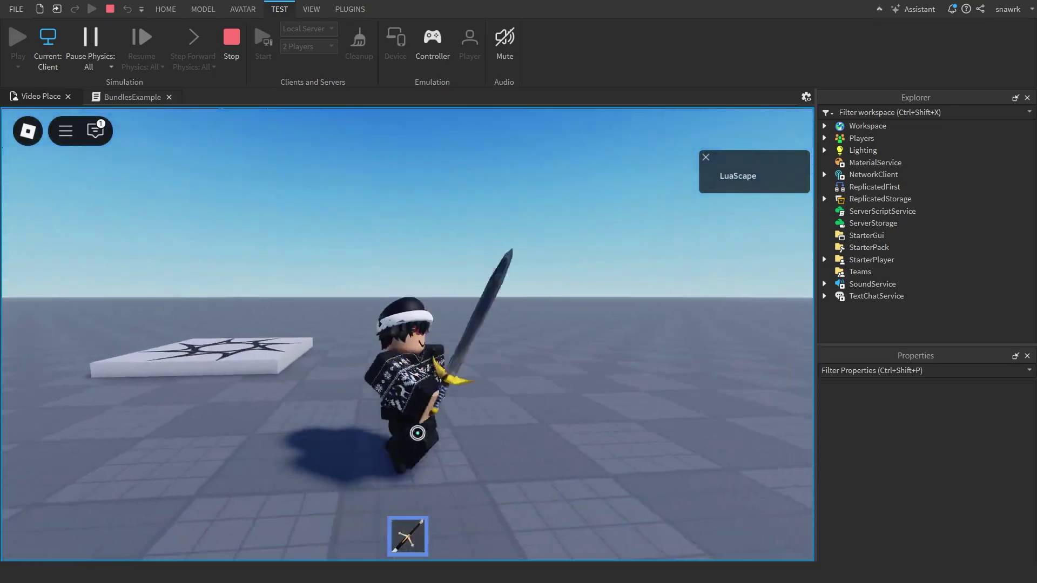
{"action": "double_click", "coordinate": [418, 433]}
{"action": "left_click", "coordinate": [418, 434]}
{"action": "right_click_drag", "start_coordinate": [418, 434], "coordinate": [418, 433]}
{"action": "scroll", "coordinate": [418, 433], "scroll_direction": "up", "scroll_amount": 3}
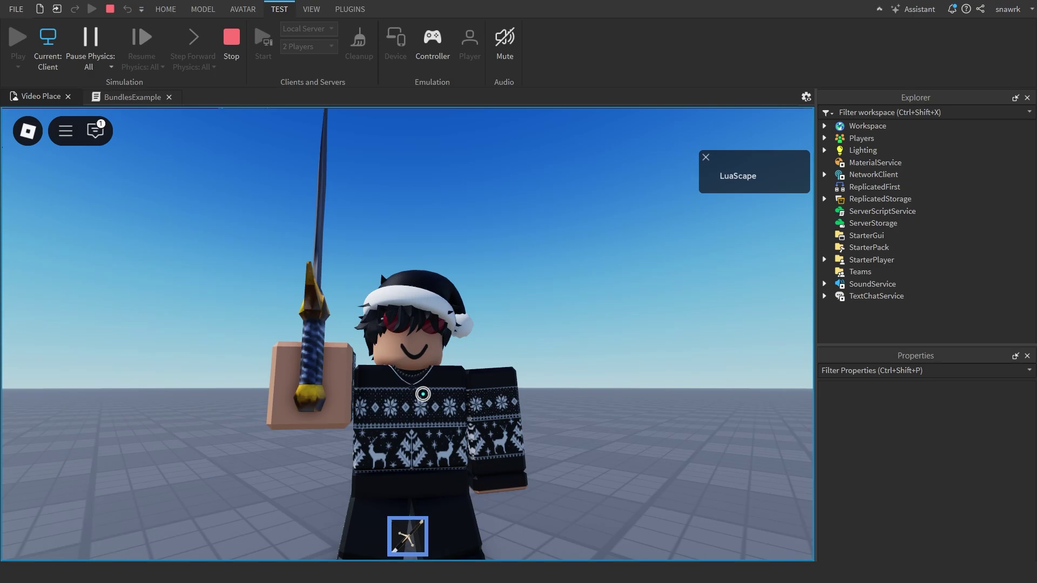
{"action": "scroll", "coordinate": [423, 387], "scroll_direction": "down", "scroll_amount": 3}
{"action": "right_click_drag", "start_coordinate": [423, 395], "coordinate": [423, 388]}
{"action": "key", "text": "d"}
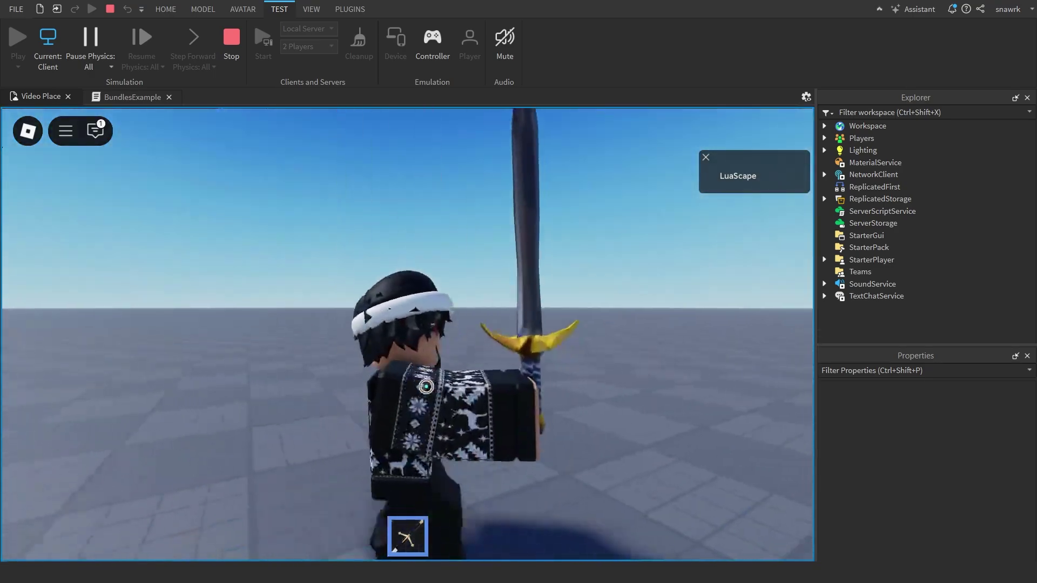
{"action": "scroll", "coordinate": [426, 372], "scroll_direction": "down", "scroll_amount": 3}
{"action": "right_click_drag", "start_coordinate": [423, 362], "coordinate": [423, 361]}
{"action": "scroll", "coordinate": [424, 361], "scroll_direction": "up", "scroll_amount": 1}
{"action": "key", "text": "w"}
{"action": "left_click", "coordinate": [380, 351]}
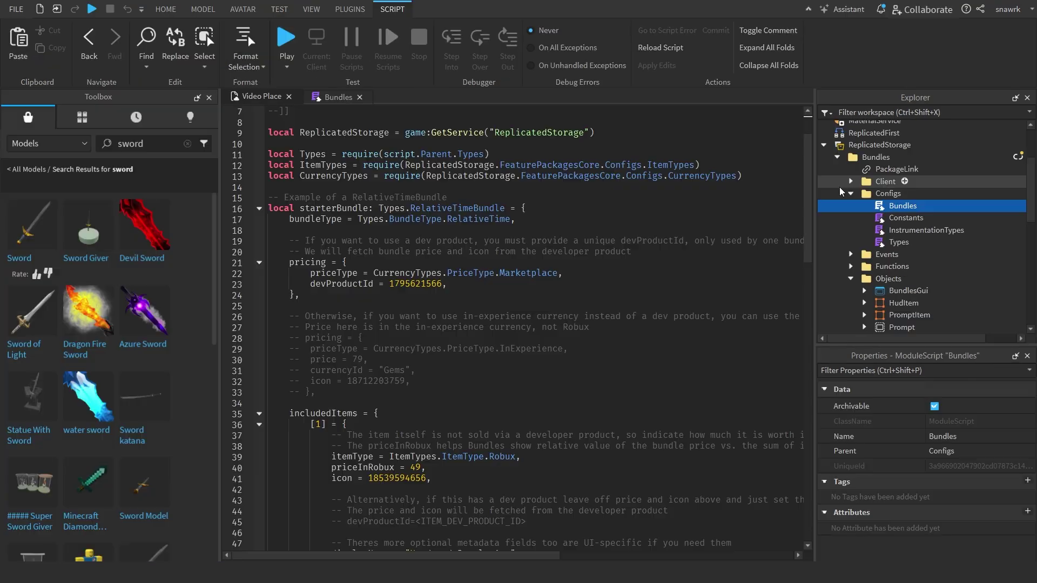
Examine the starterBundle's pricing, includedItems and metadata settings in the Bundles config script.
{"action": "scroll", "coordinate": [889, 245], "scroll_direction": "up", "scroll_amount": 1}
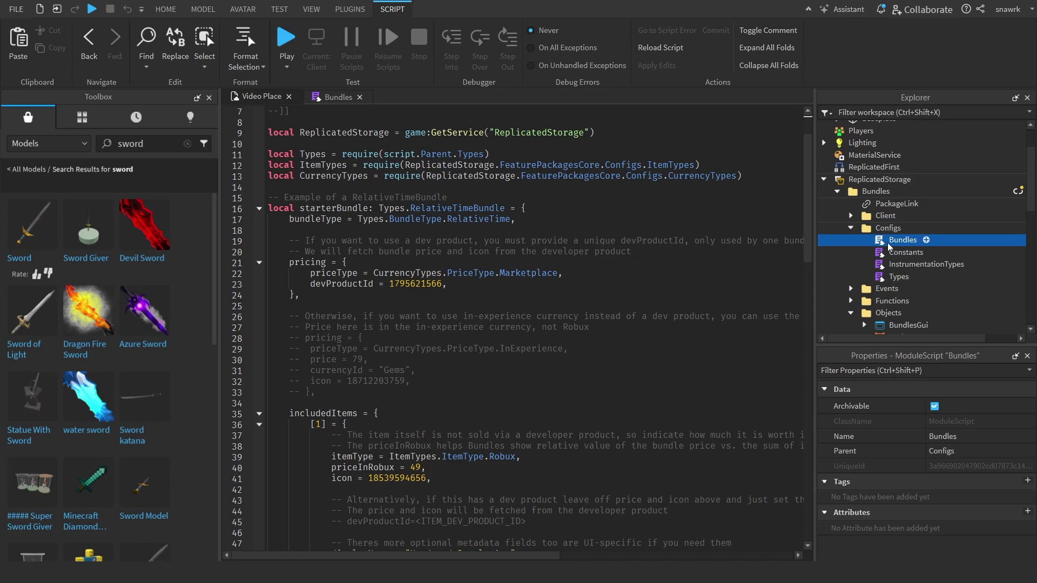
{"action": "scroll", "coordinate": [443, 226], "scroll_direction": "down", "scroll_amount": 19}
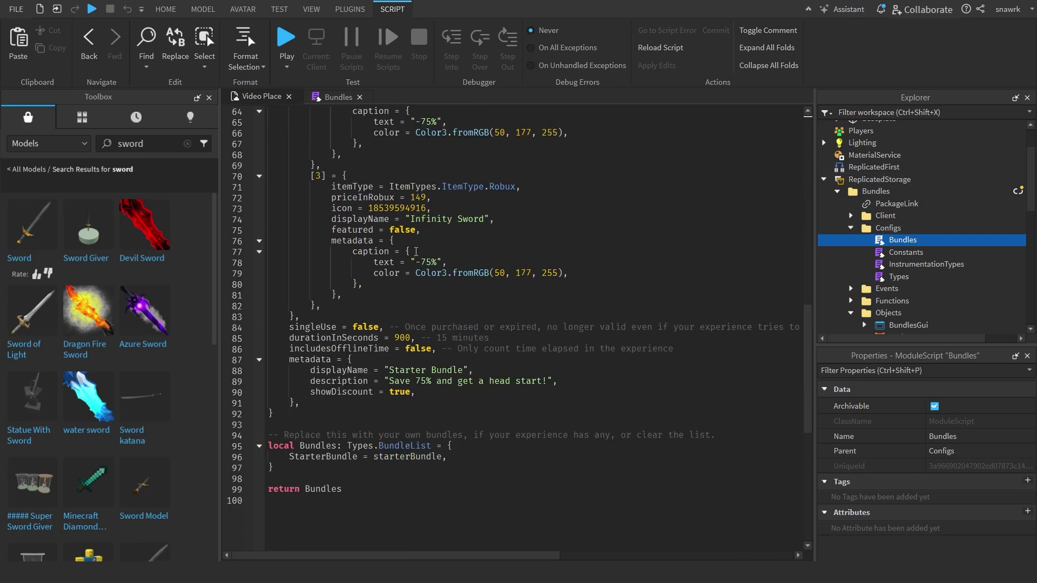
{"action": "scroll", "coordinate": [405, 245], "scroll_direction": "up", "scroll_amount": 18}
{"action": "scroll", "coordinate": [392, 237], "scroll_direction": "down", "scroll_amount": 4}
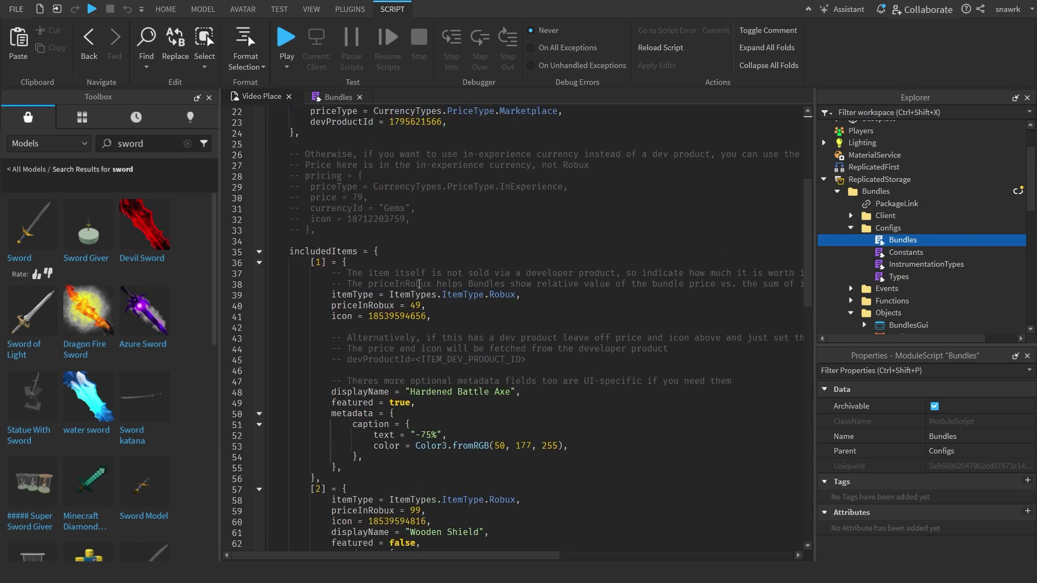
{"action": "scroll", "coordinate": [434, 241], "scroll_direction": "up", "scroll_amount": 3}
{"action": "scroll", "coordinate": [433, 241], "scroll_direction": "down", "scroll_amount": 2}
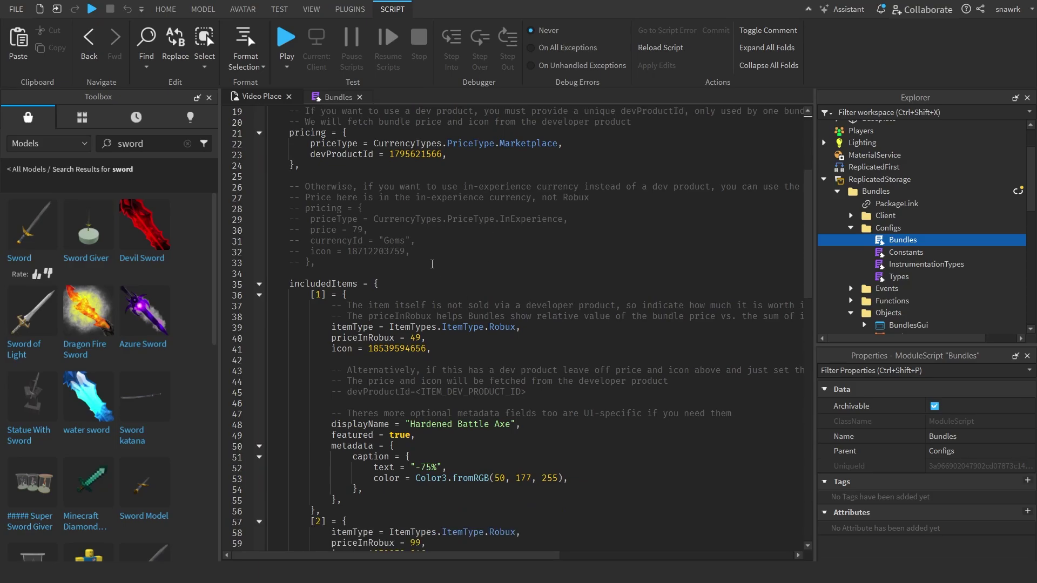
{"action": "scroll", "coordinate": [432, 264], "scroll_direction": "up", "scroll_amount": 1}
{"action": "scroll", "coordinate": [442, 214], "scroll_direction": "down", "scroll_amount": 3}
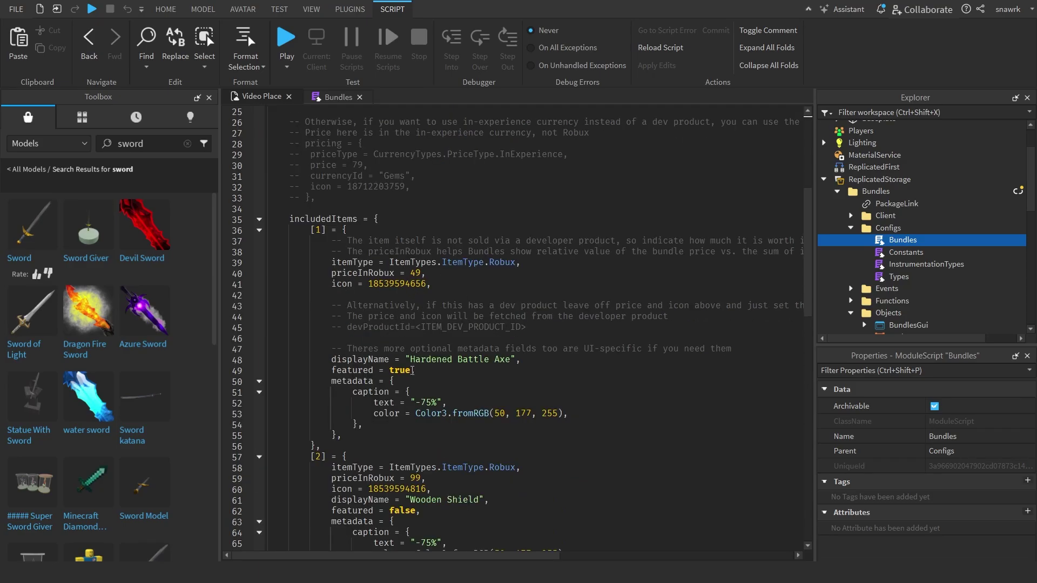
Set the displayName of included item [1] in the starterBundle to "Sword".
{"action": "left_click_drag", "start_coordinate": [513, 359], "coordinate": [406, 360]}
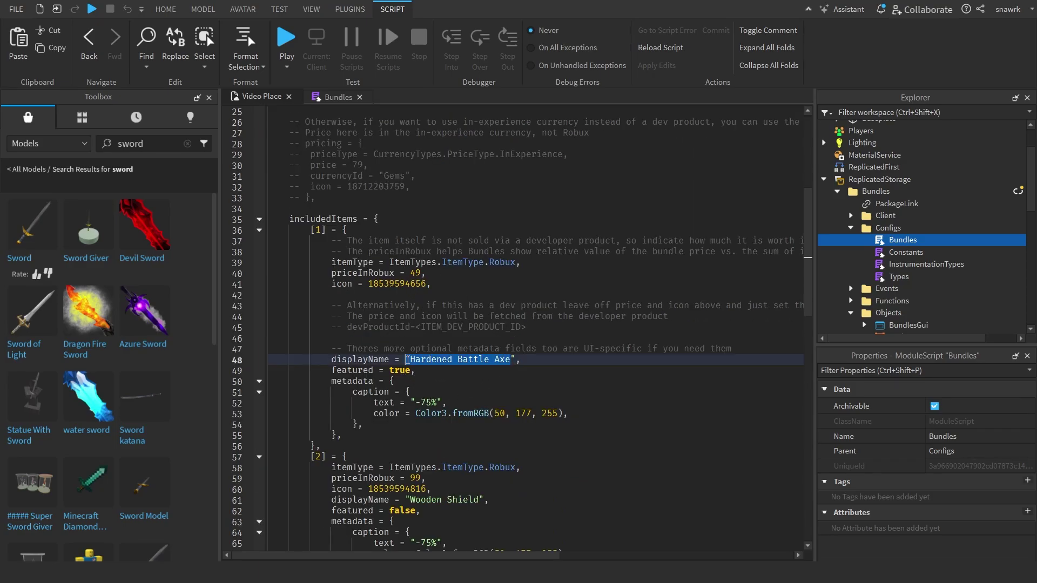
{"action": "type", "text": "Swo"}
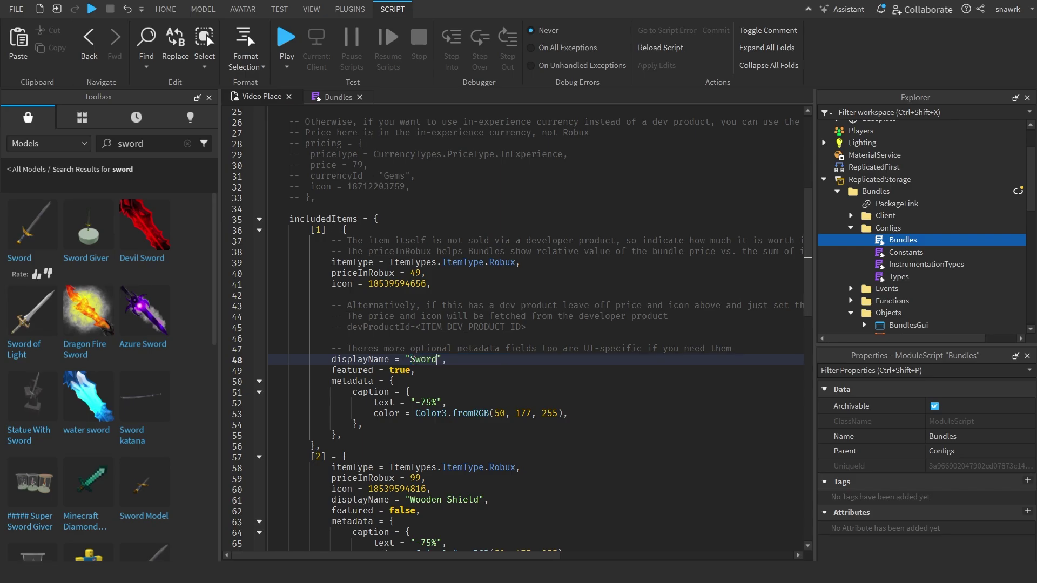
{"action": "left_click", "coordinate": [440, 298]}
Switch the Toolbox's "sword" search to Decals and copy the Diamond Sword decal's asset ID.
{"action": "scroll", "coordinate": [349, 223], "scroll_direction": "down", "scroll_amount": 2}
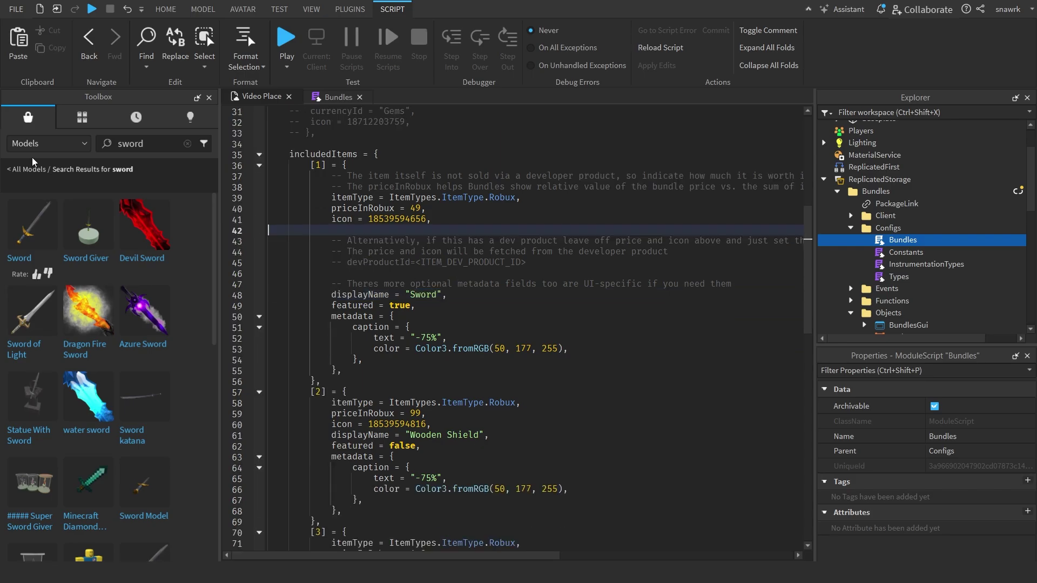
{"action": "left_click", "coordinate": [35, 143]}
{"action": "left_click", "coordinate": [35, 216]}
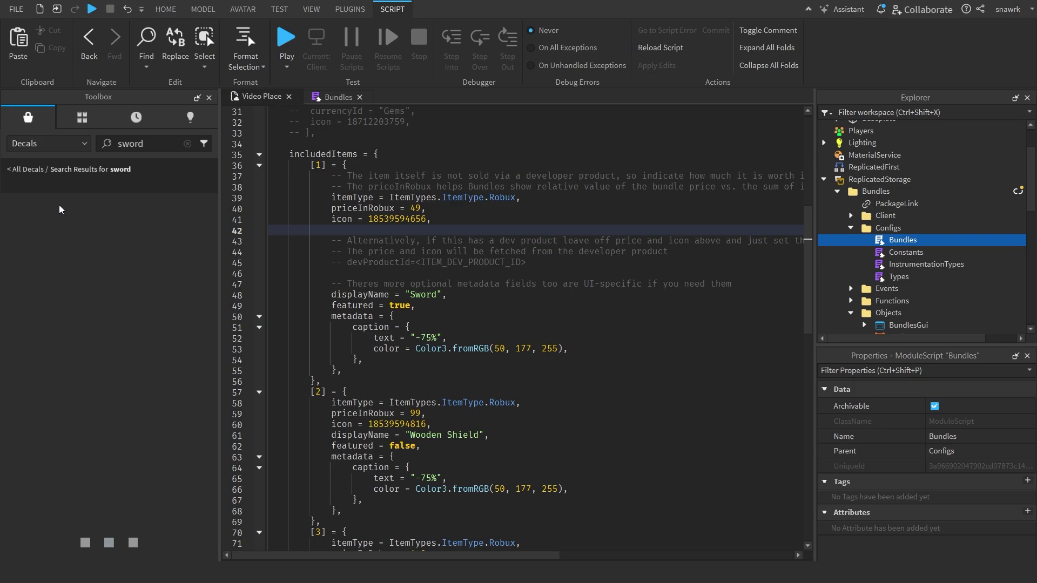
{"action": "right_click", "coordinate": [56, 312]}
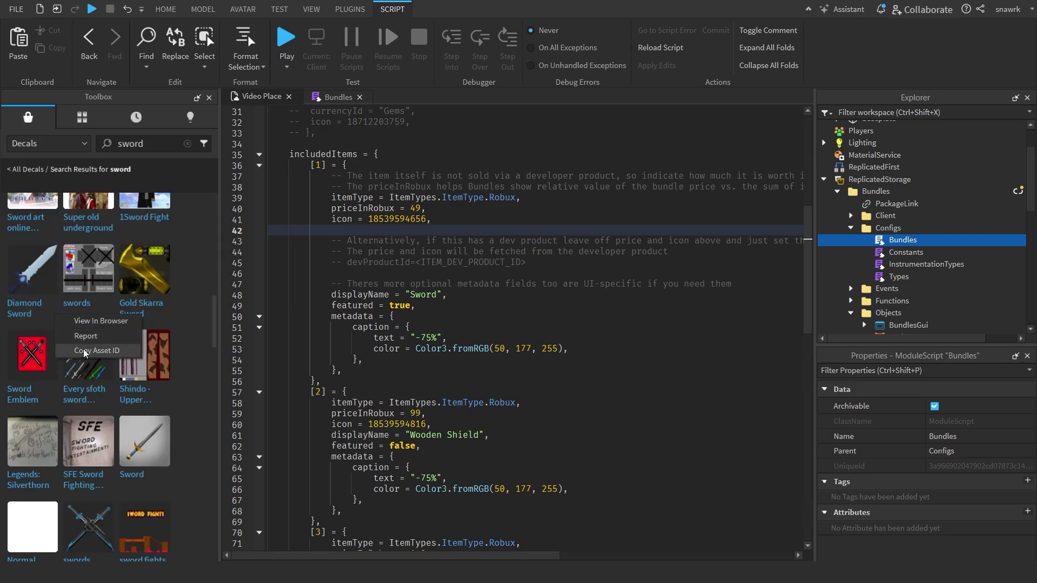
{"action": "left_click", "coordinate": [81, 353]}
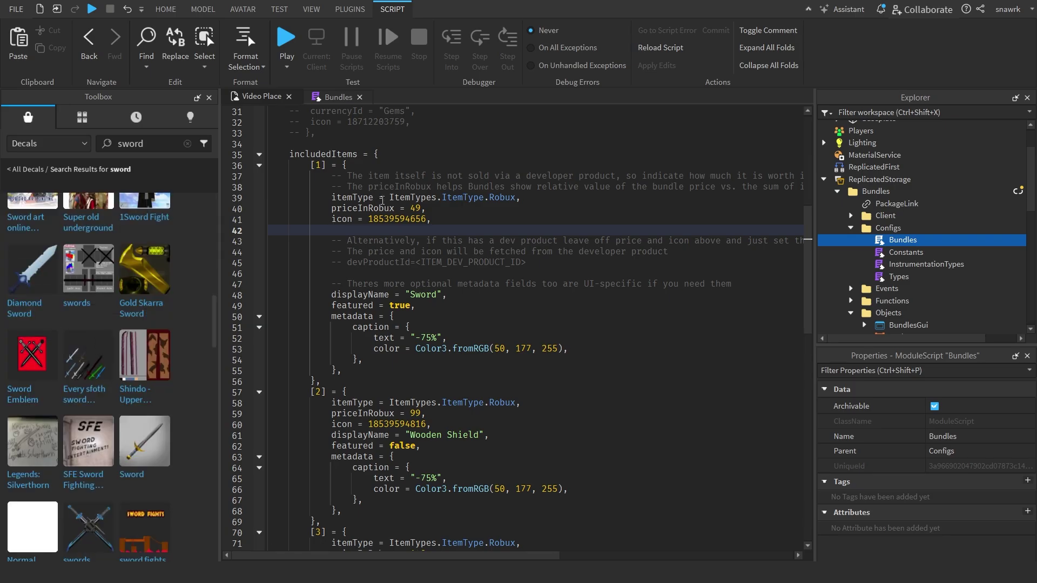
{"action": "left_click_drag", "start_coordinate": [427, 220], "coordinate": [367, 220]}
{"action": "key", "text": "ctrl+v"}
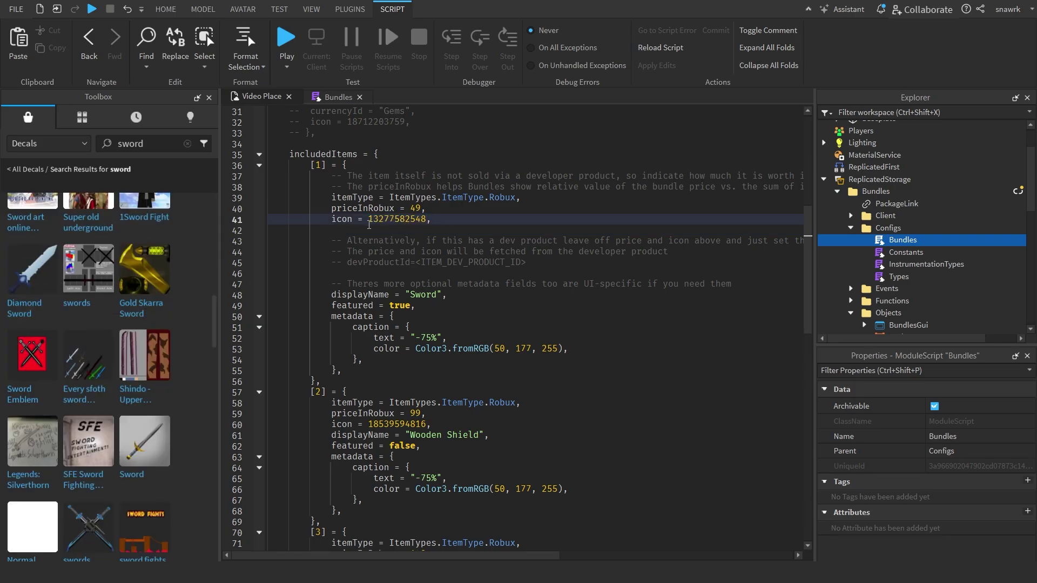
{"action": "left_click", "coordinate": [494, 242]}
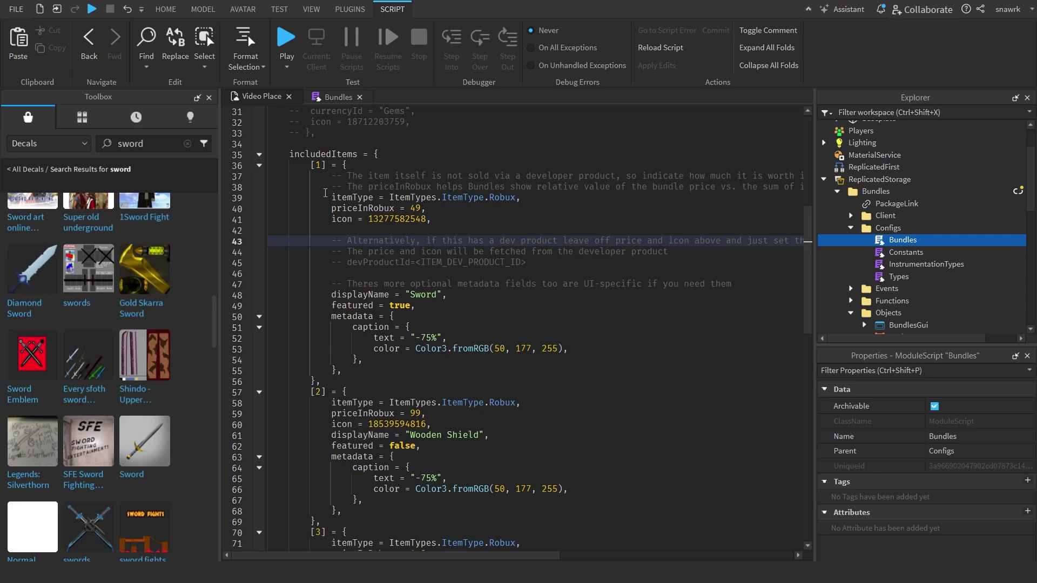
Playtest the place, buy the updated Starter Bundle for 79 Robux, and try out the awarded sword.
{"action": "key", "text": "F5"}
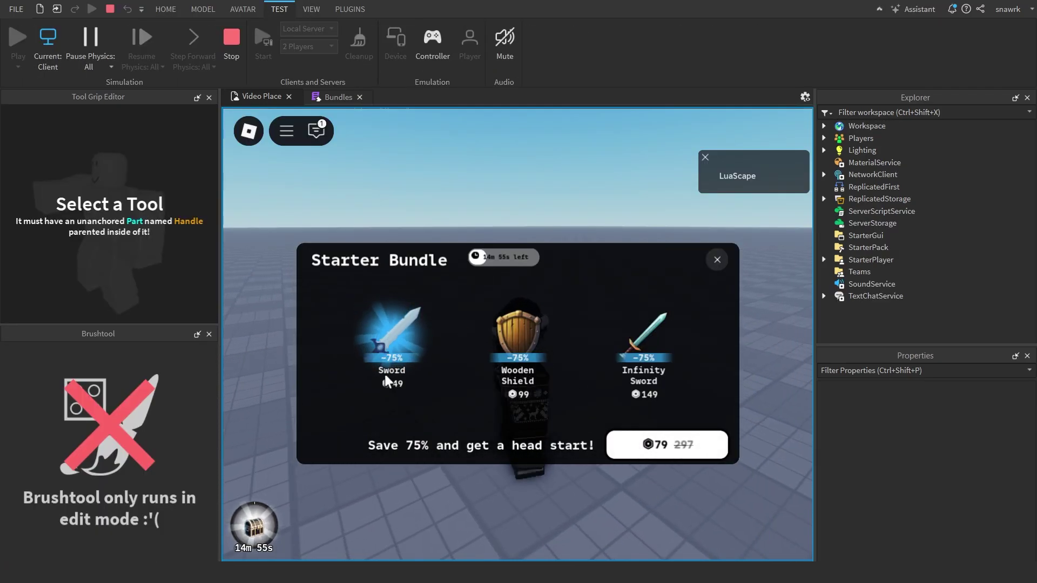
{"action": "left_click", "coordinate": [668, 451]}
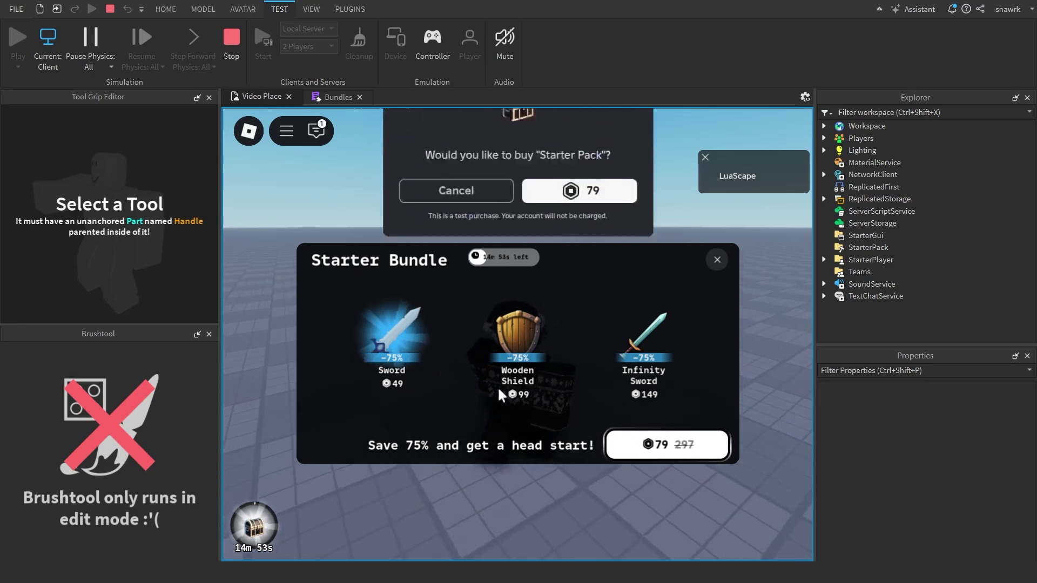
{"action": "left_click", "coordinate": [564, 392]}
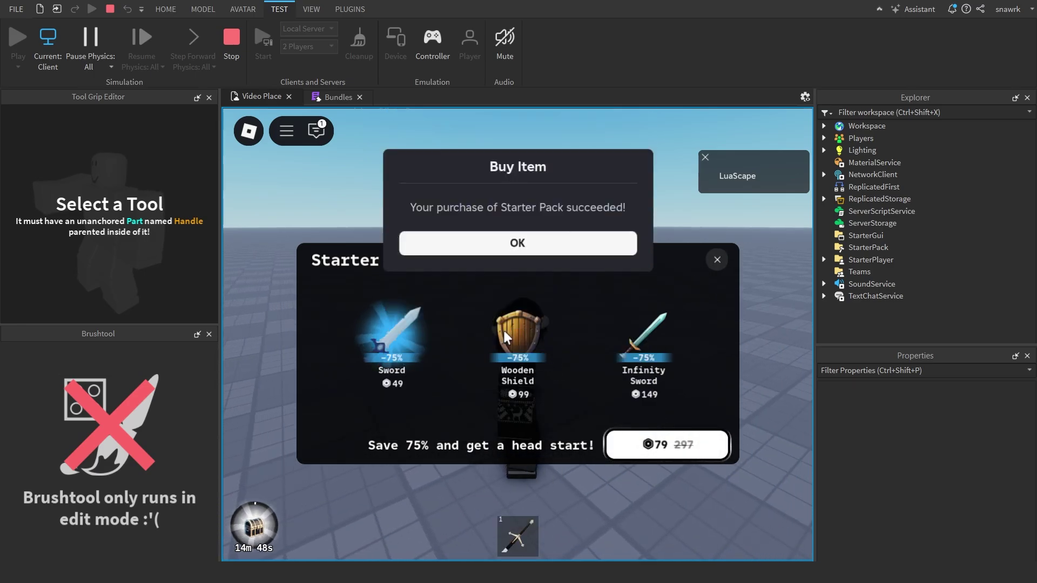
{"action": "key", "text": "1"}
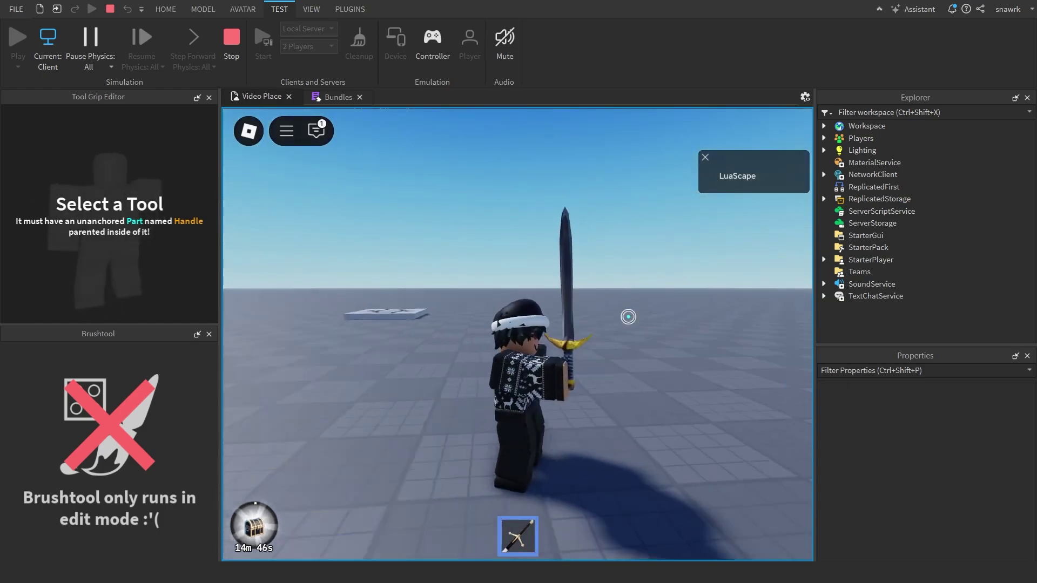
{"action": "left_click", "coordinate": [628, 317]}
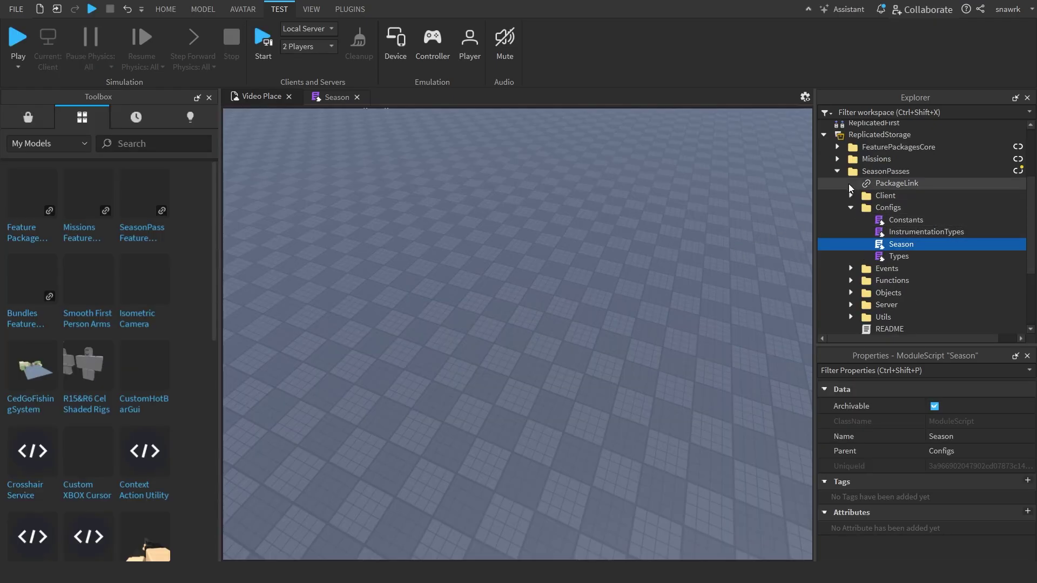
Open the Season config script in SeasonPasses and look through its season details and reward tiers.
{"action": "double_click", "coordinate": [901, 244]}
{"action": "scroll", "coordinate": [375, 247], "scroll_direction": "down", "scroll_amount": 1}
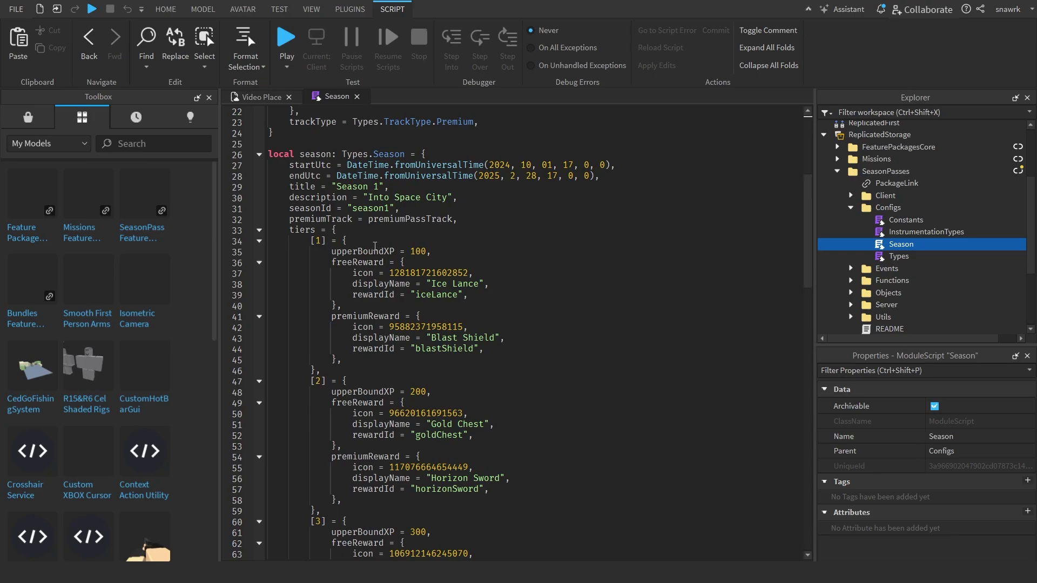
{"action": "scroll", "coordinate": [484, 303], "scroll_direction": "down", "scroll_amount": 2}
{"action": "scroll", "coordinate": [493, 260], "scroll_direction": "up", "scroll_amount": 2}
{"action": "scroll", "coordinate": [300, 235], "scroll_direction": "down", "scroll_amount": 20}
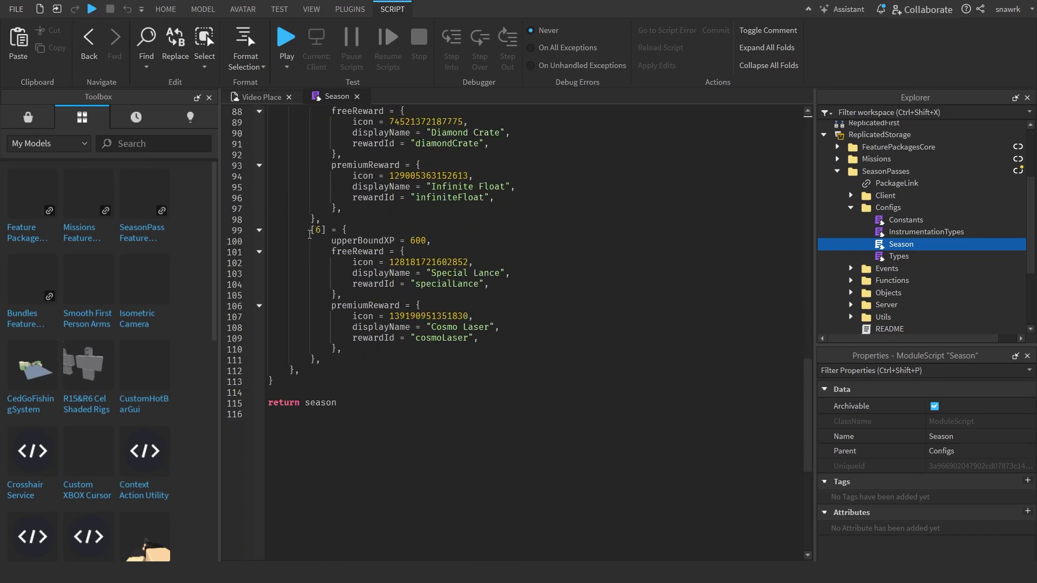
{"action": "scroll", "coordinate": [311, 231], "scroll_direction": "up", "scroll_amount": 8}
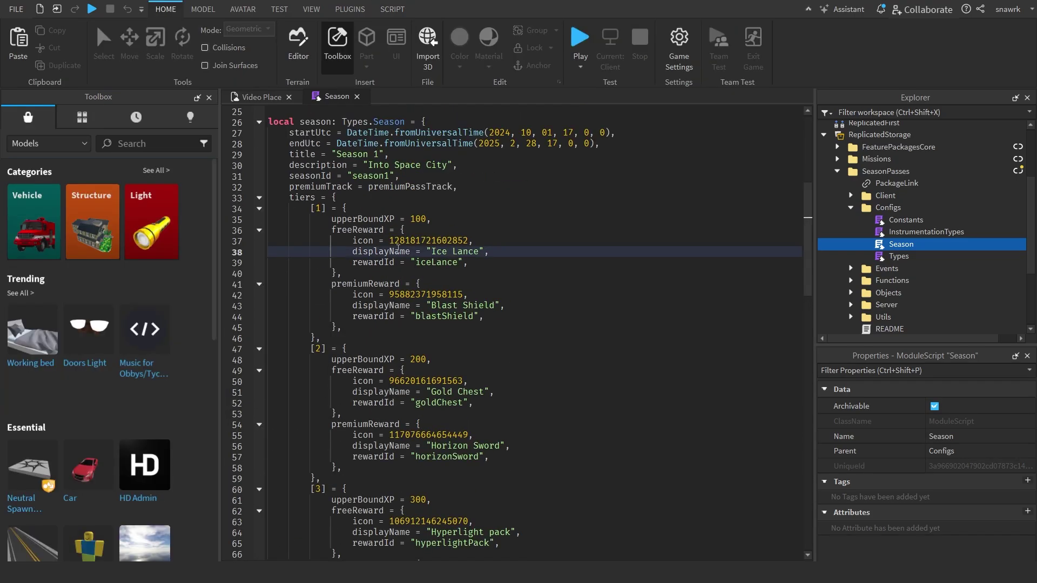
Examine the displayName and rewardId of tier 1's free reward, and compare how the following tiers are defined.
{"action": "left_click_drag", "start_coordinate": [389, 242], "coordinate": [490, 252]}
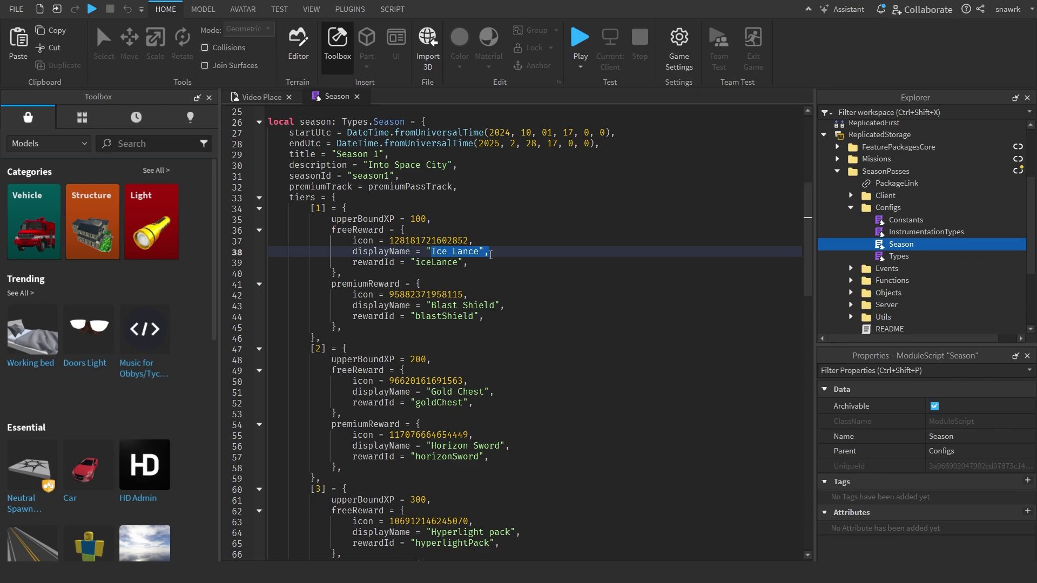
{"action": "left_click", "coordinate": [438, 285]}
{"action": "left_click_drag", "start_coordinate": [416, 263], "coordinate": [488, 262]}
{"action": "left_click", "coordinate": [487, 263]}
{"action": "scroll", "coordinate": [412, 234], "scroll_direction": "down", "scroll_amount": 4}
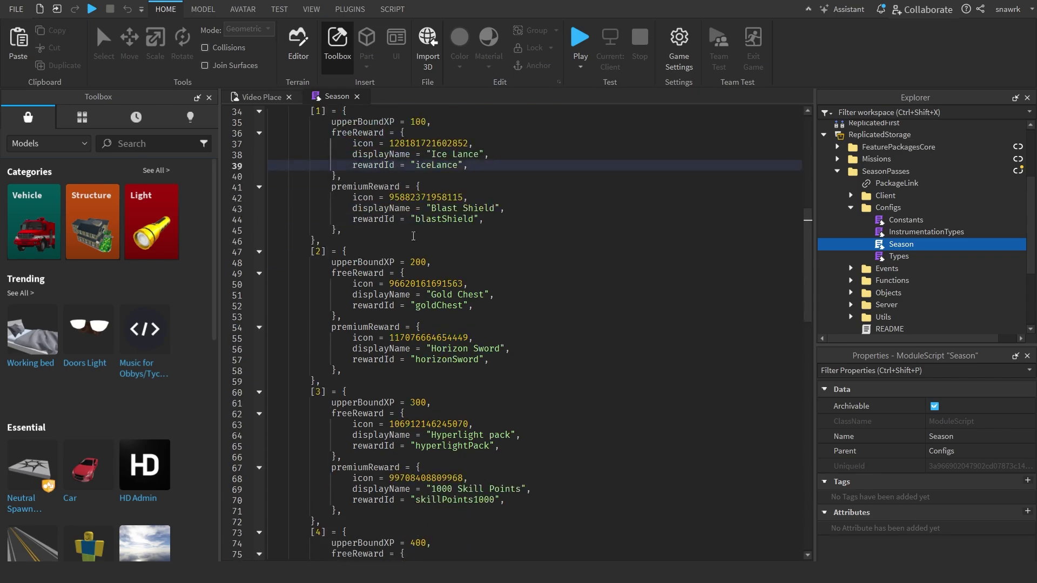
{"action": "scroll", "coordinate": [494, 213], "scroll_direction": "down", "scroll_amount": 3}
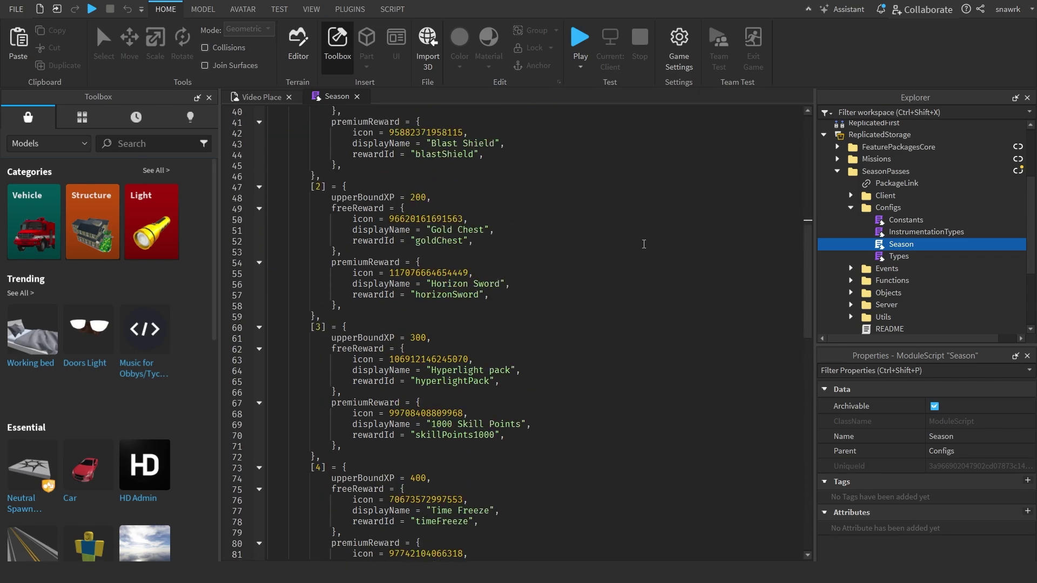
{"action": "scroll", "coordinate": [494, 212], "scroll_direction": "up", "scroll_amount": 11}
{"action": "scroll", "coordinate": [880, 250], "scroll_direction": "down", "scroll_amount": 3}
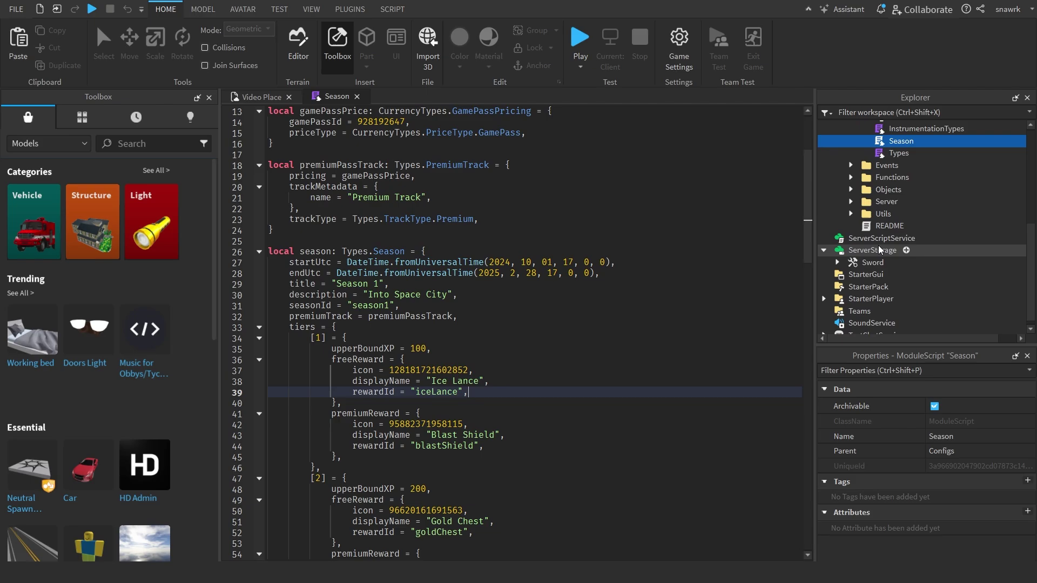
Open the SeasonPassesExample script in the SeasonPasses Server Examples folder and examine its rewardClaimedHandlerFunction.
{"action": "left_click", "coordinate": [851, 201]}
{"action": "left_click", "coordinate": [865, 214]}
{"action": "double_click", "coordinate": [897, 230]}
{"action": "scroll", "coordinate": [410, 200], "scroll_direction": "down", "scroll_amount": 2}
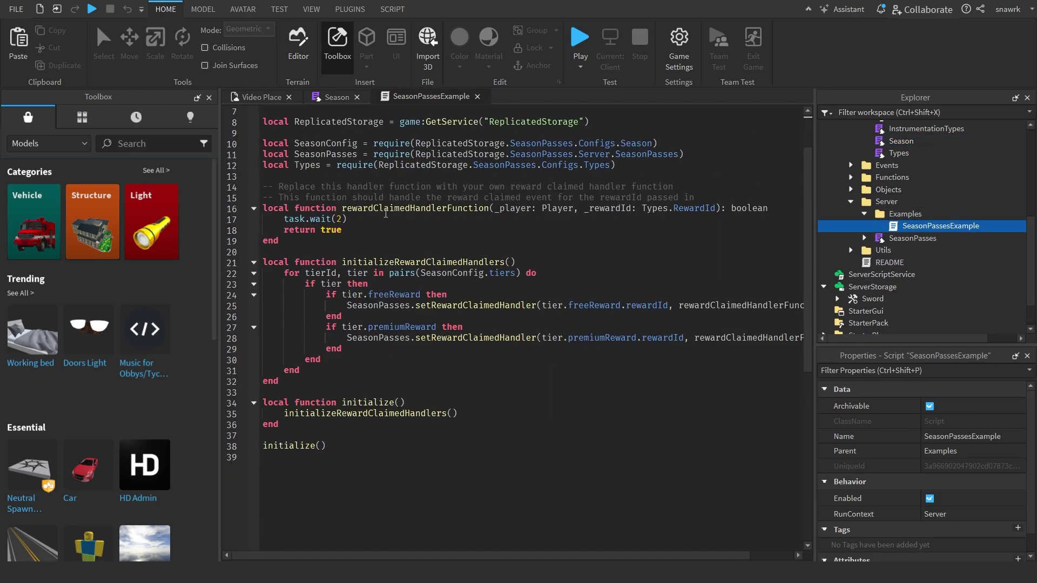
{"action": "scroll", "coordinate": [409, 200], "scroll_direction": "up", "scroll_amount": 2}
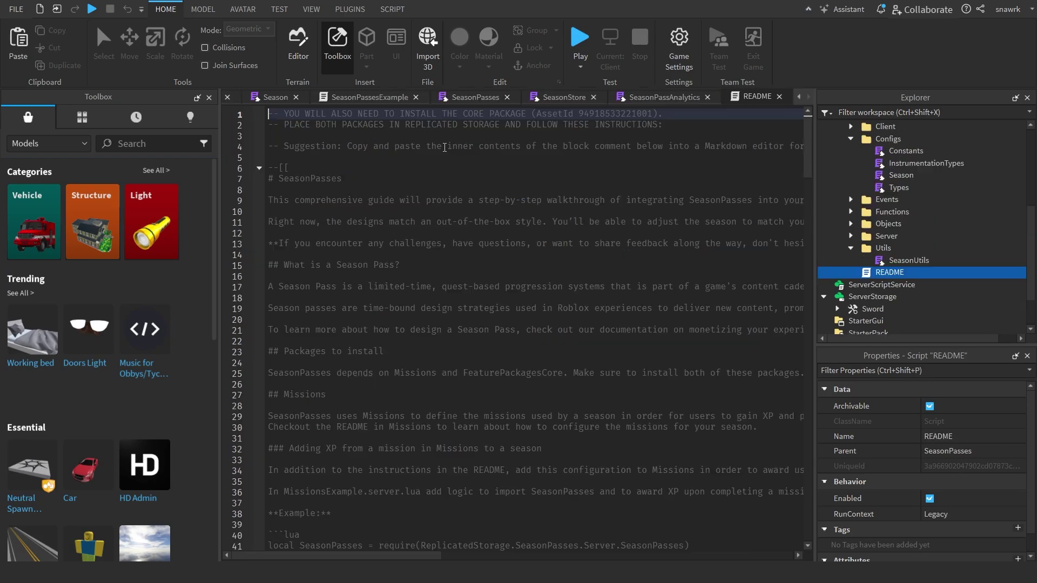
Read through the SeasonPasses README, covering mission XP, the premium track, tier configuration and UI components.
{"action": "scroll", "coordinate": [444, 146], "scroll_direction": "down", "scroll_amount": 11}
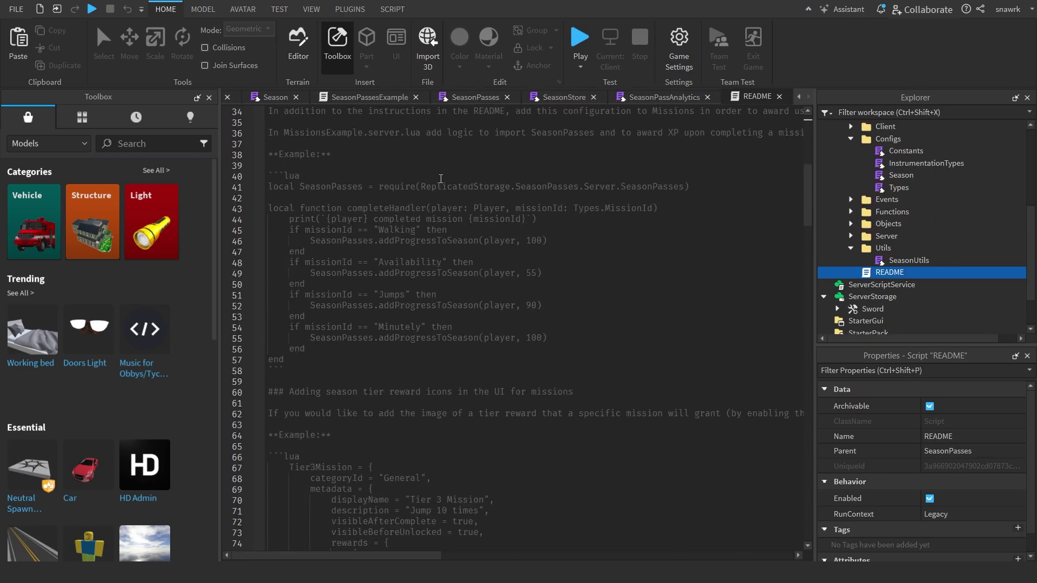
{"action": "scroll", "coordinate": [440, 178], "scroll_direction": "down", "scroll_amount": 20}
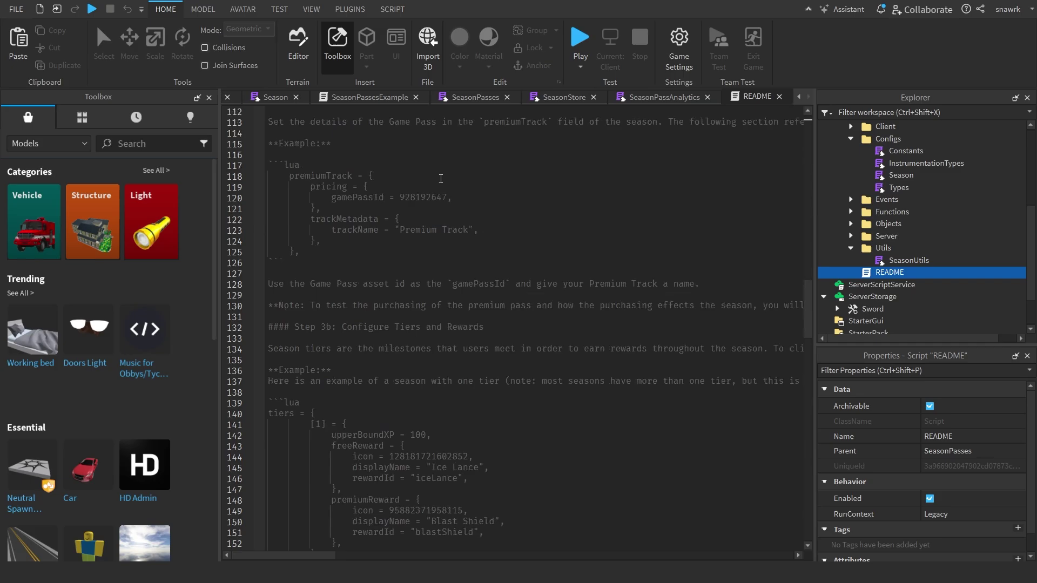
{"action": "scroll", "coordinate": [424, 208], "scroll_direction": "down", "scroll_amount": 20}
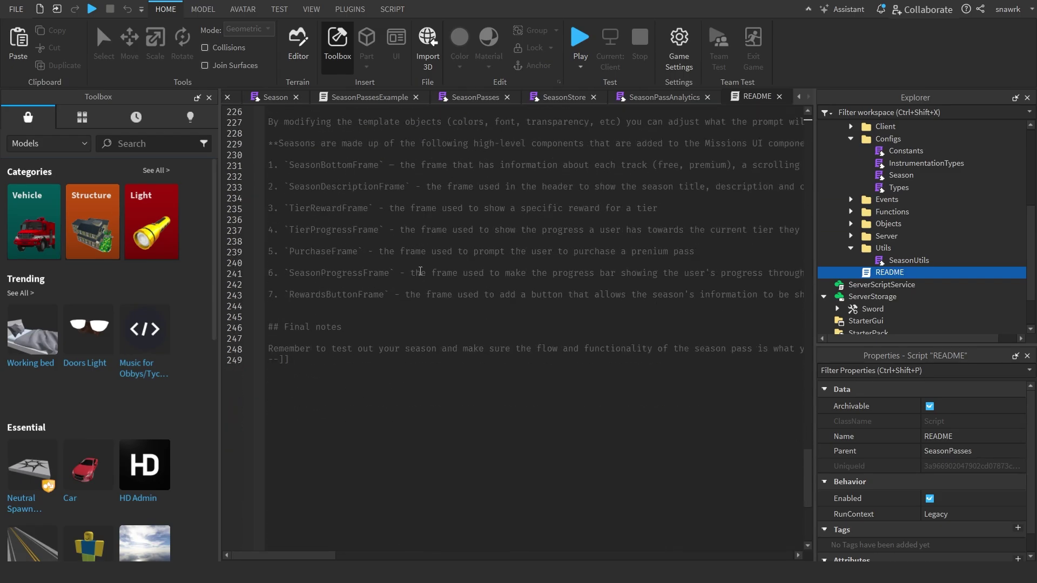
{"action": "scroll", "coordinate": [420, 269], "scroll_direction": "up", "scroll_amount": 15}
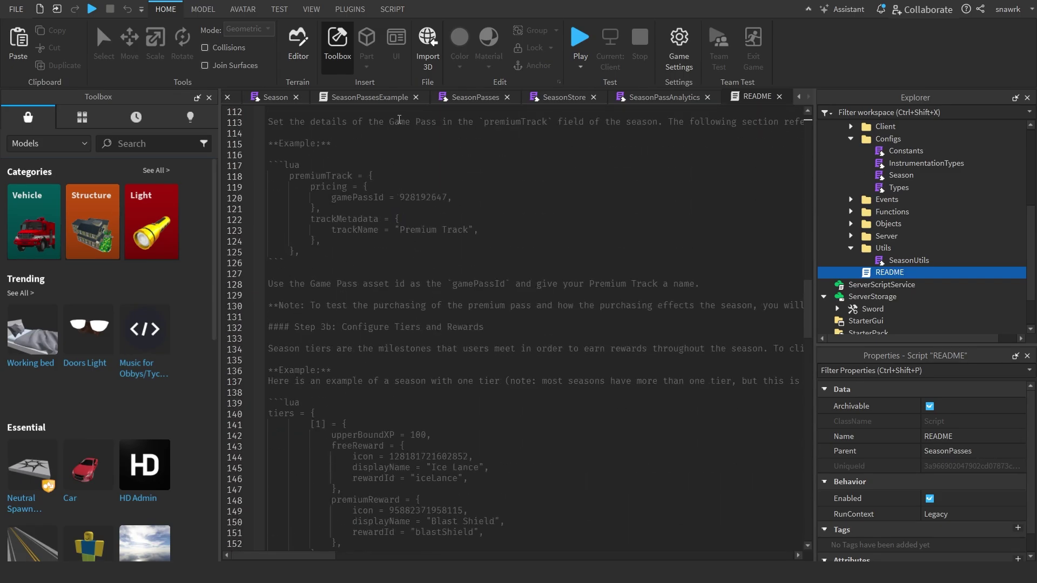